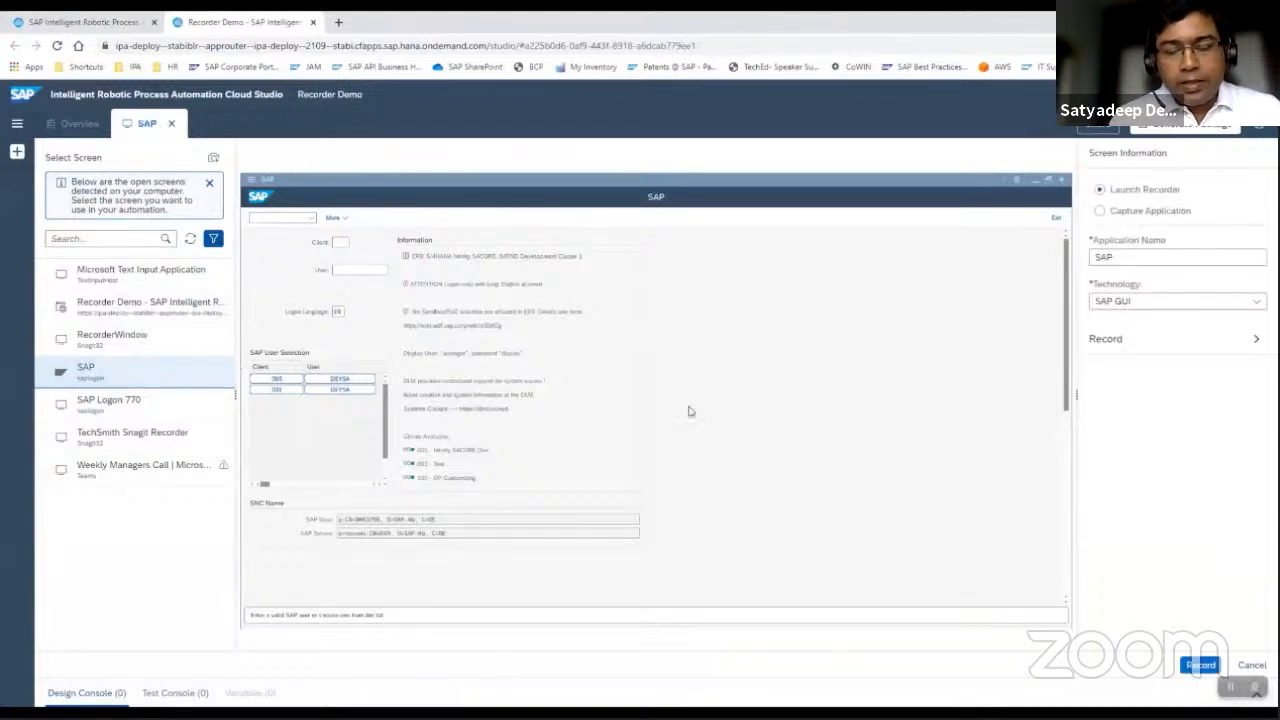
Name the application Sales Order and launch the recorder for the SAP logon screen.
left_click_drag(1122, 258, 1076, 259)
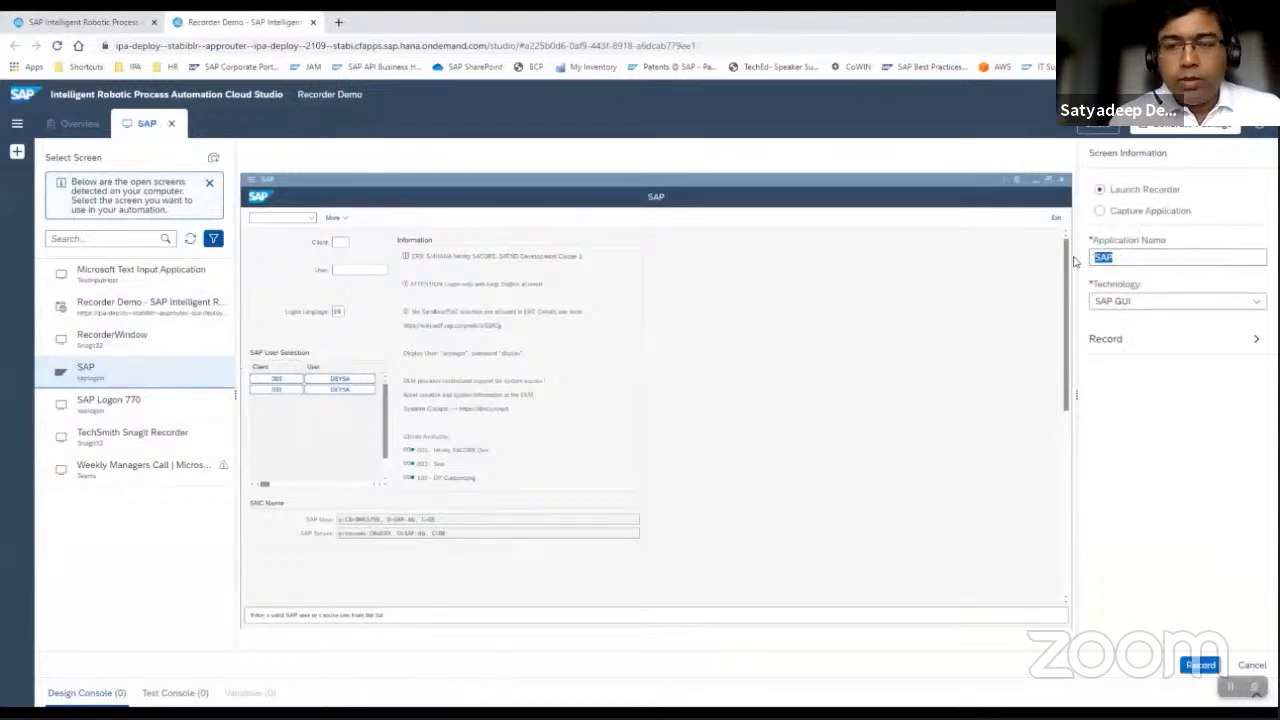
type("Sales Order")
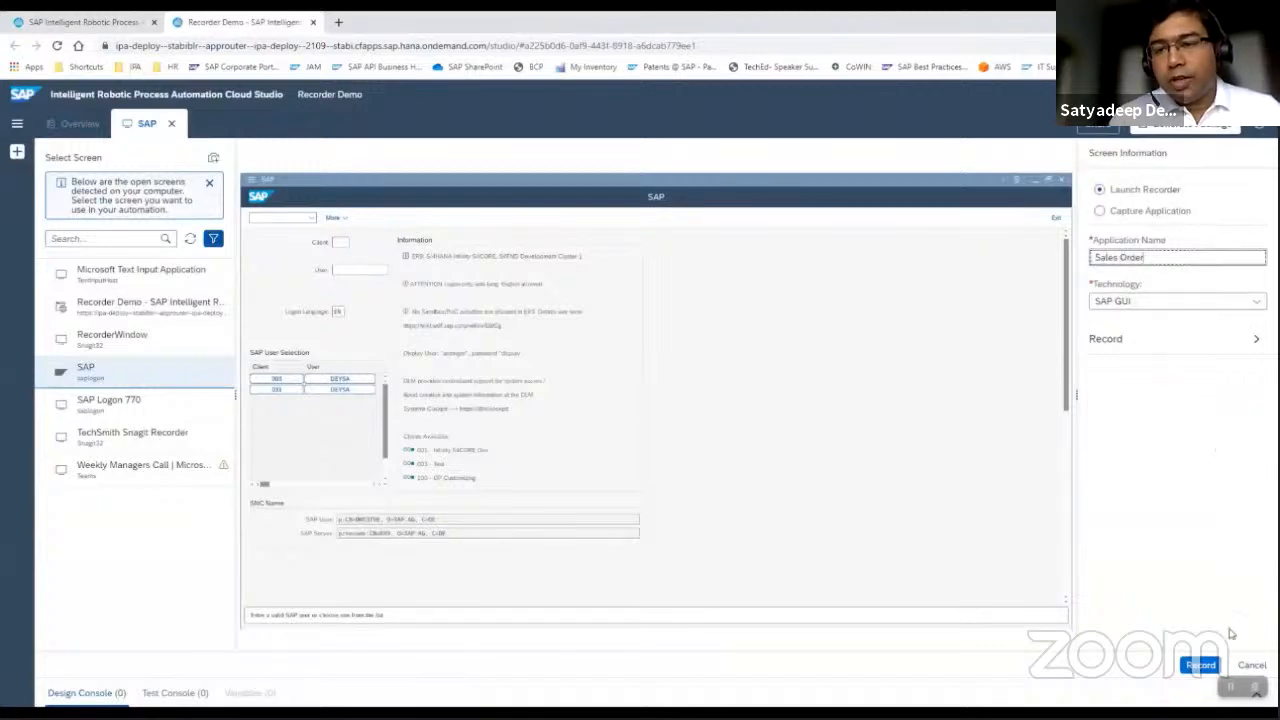
left_click(1199, 666)
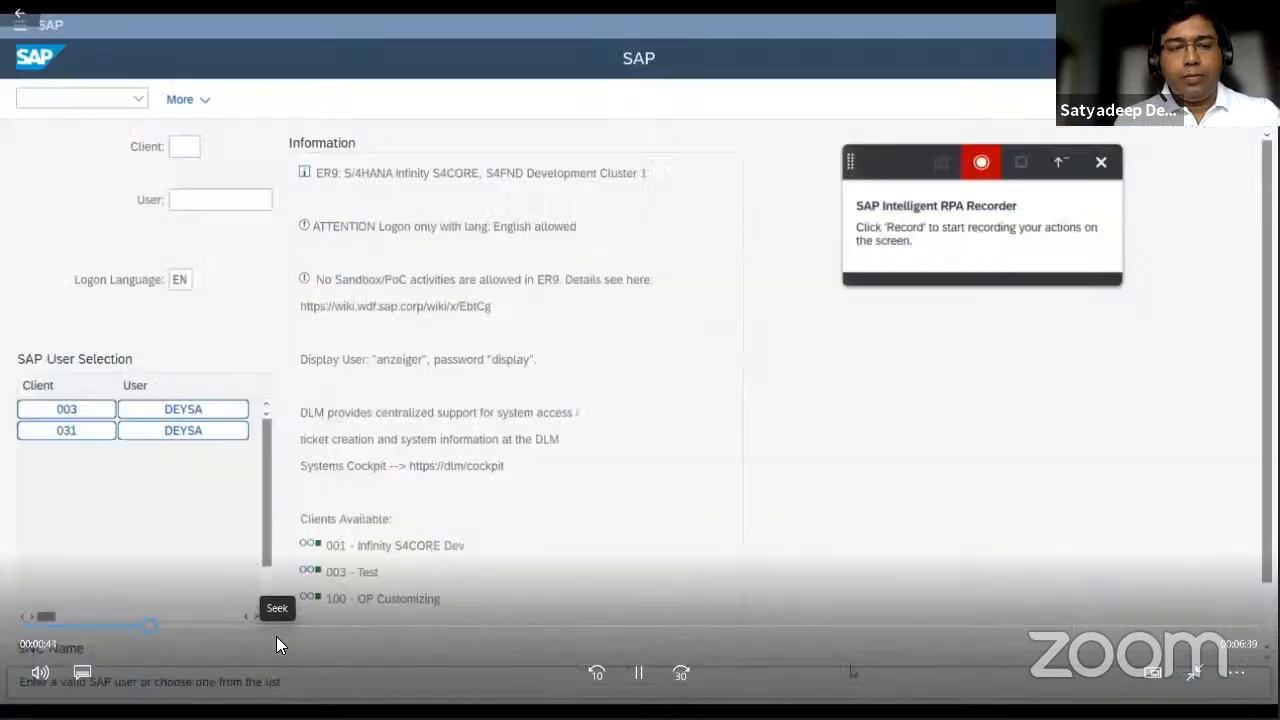
left_click(639, 672)
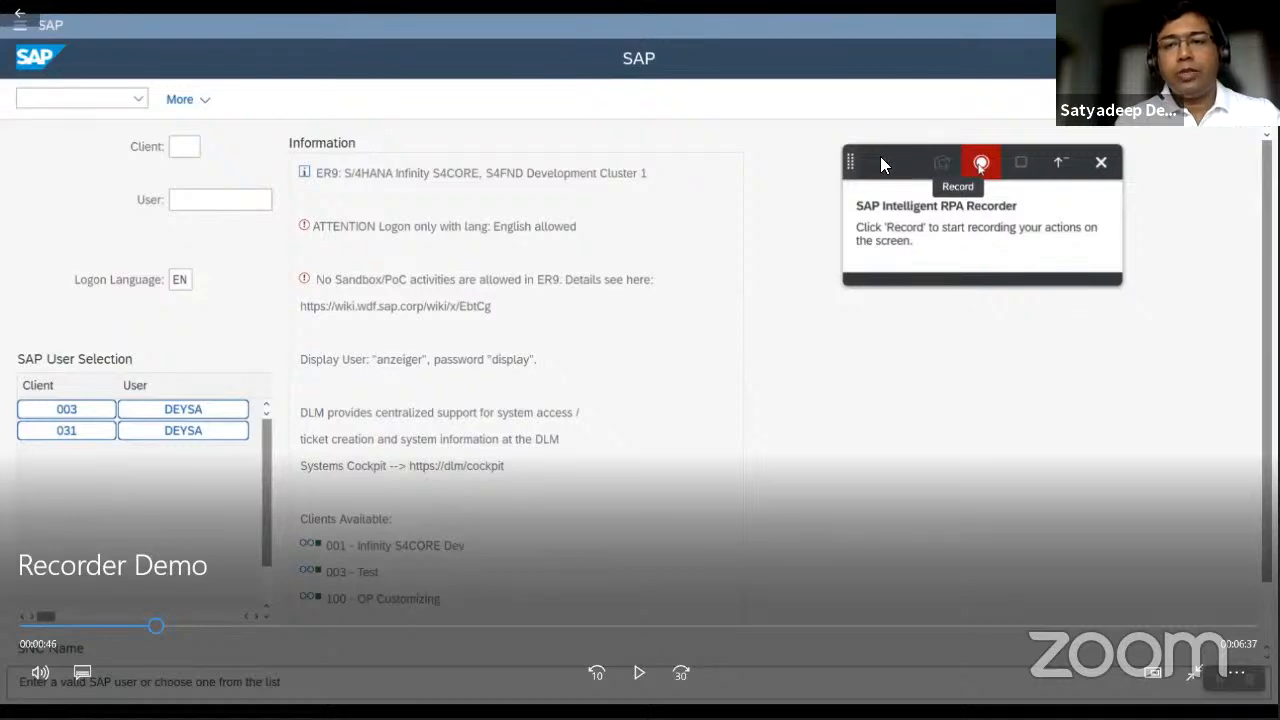
left_click(640, 674)
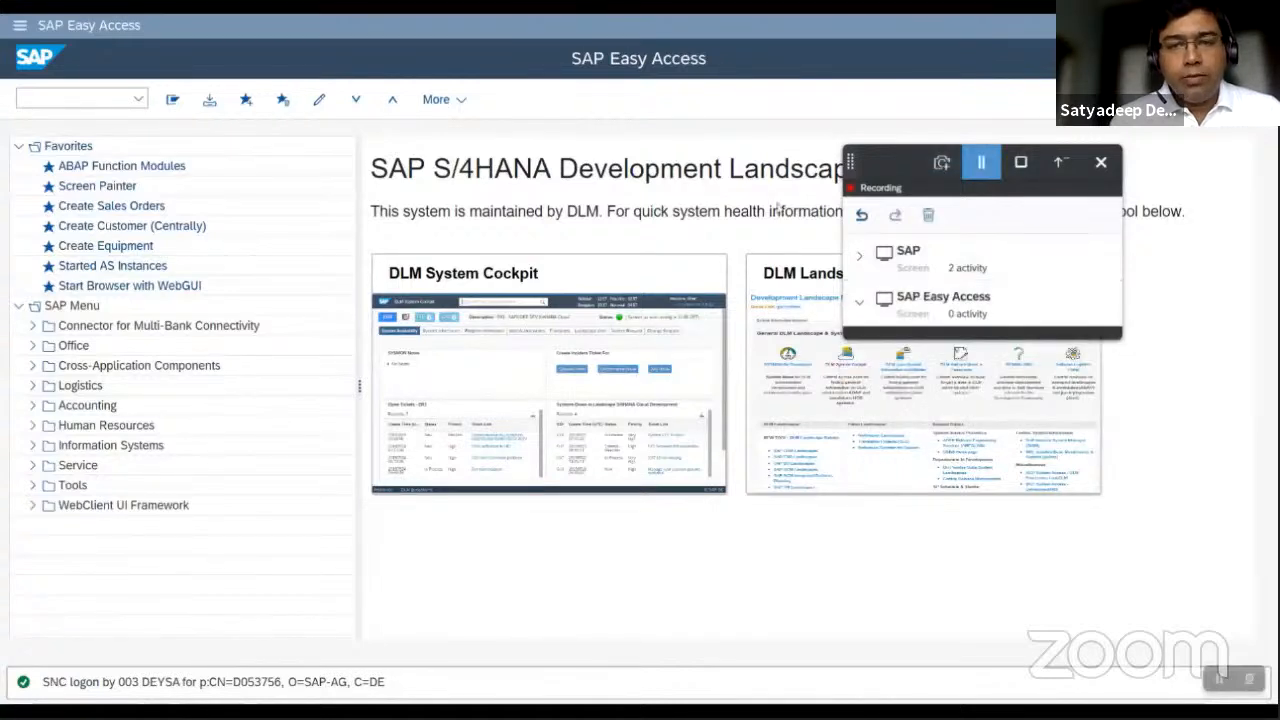
Open transaction va01 and capture the Create Sales Documents screen in the recorder.
left_click(61, 95)
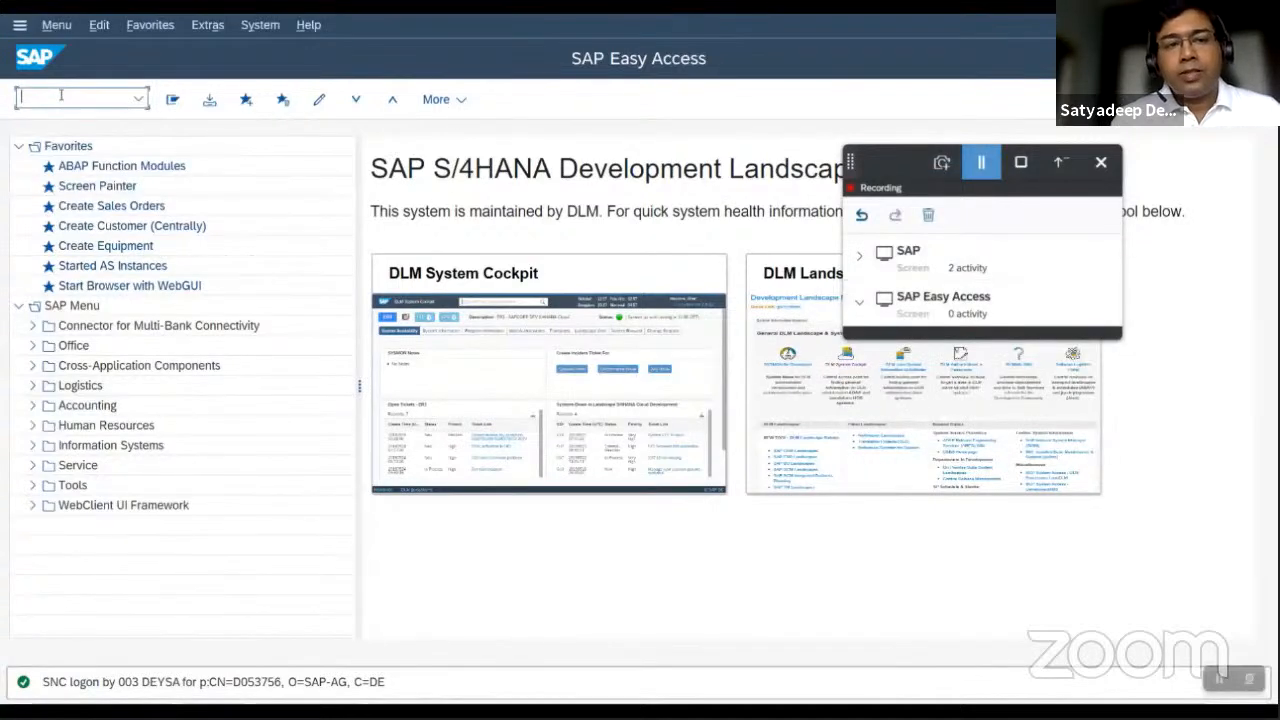
key("Return")
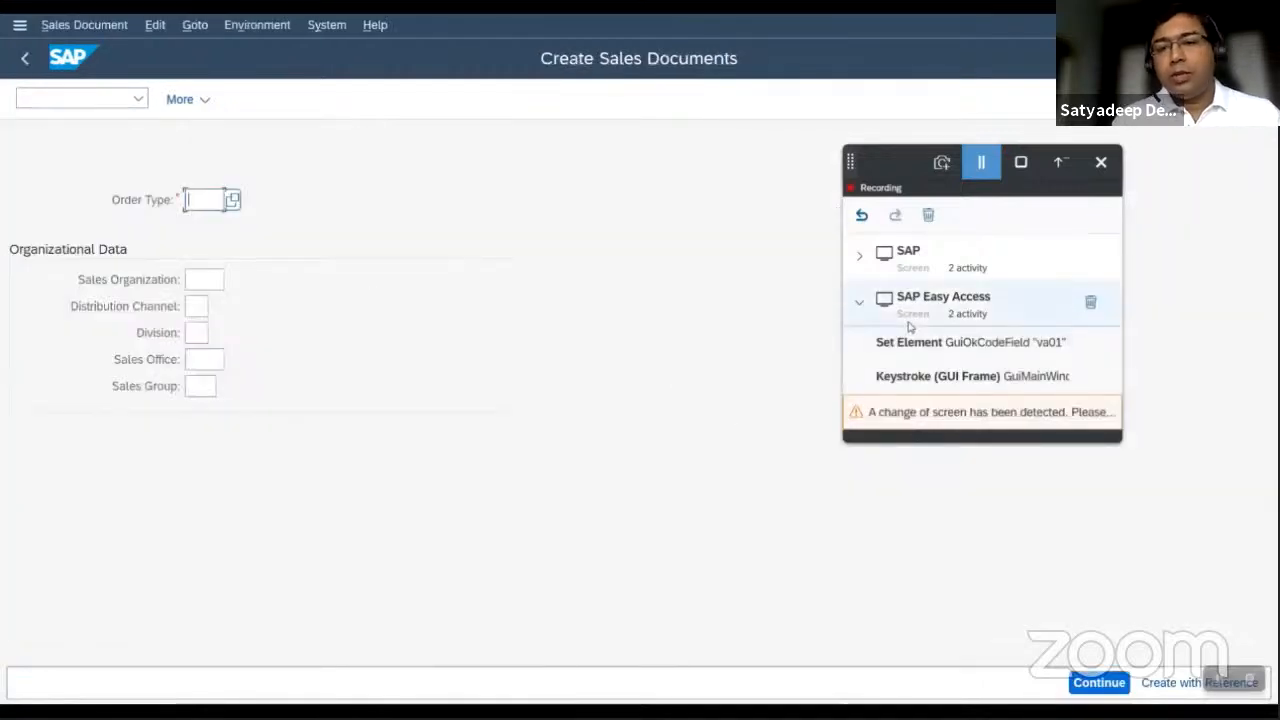
left_click(943, 163)
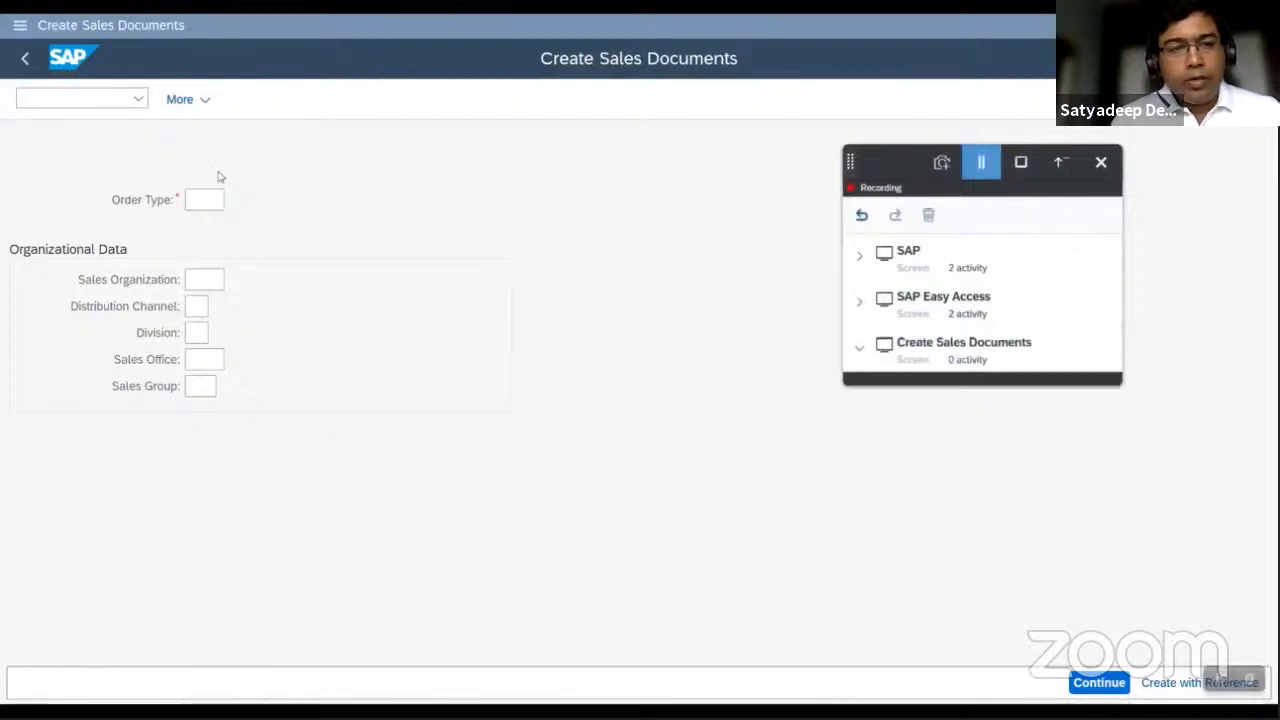
Submit order type APOR, sales organization 0001, distribution channel 01 and division 01, and capture the order overview screen in the recorder.
left_click(195, 198)
type("AP")
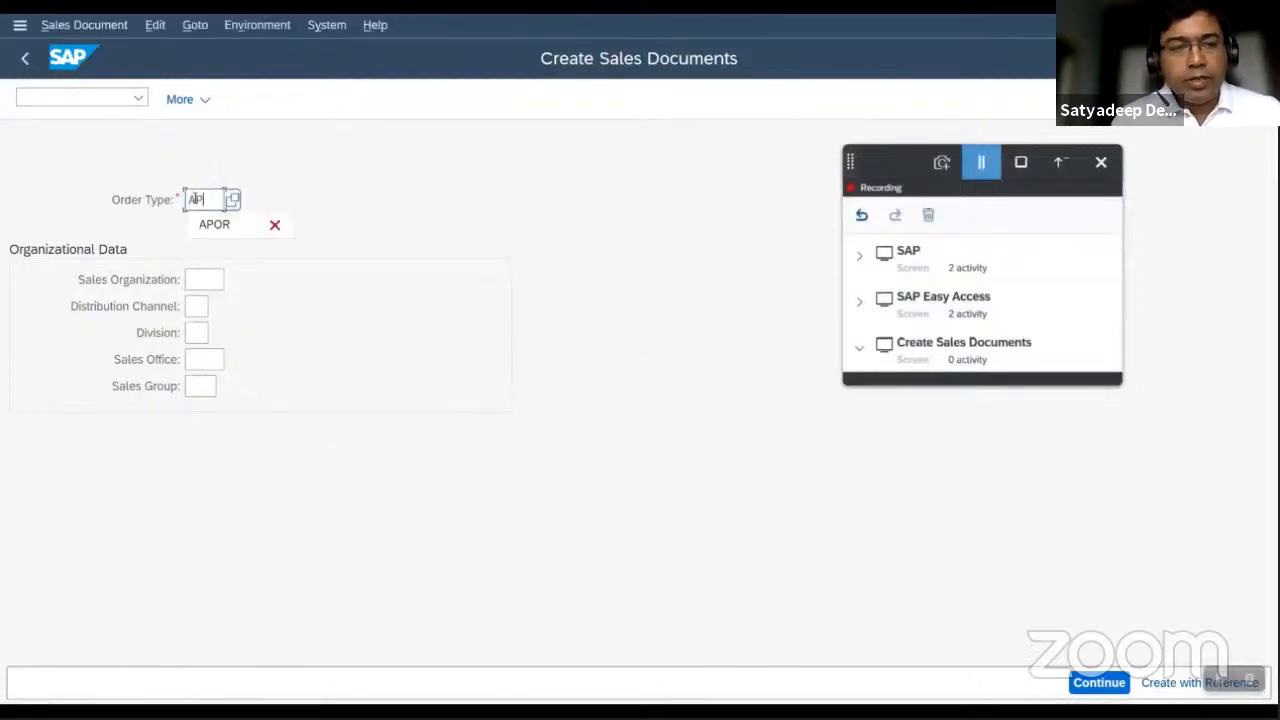
type("OR")
key("Tab")
type("00")
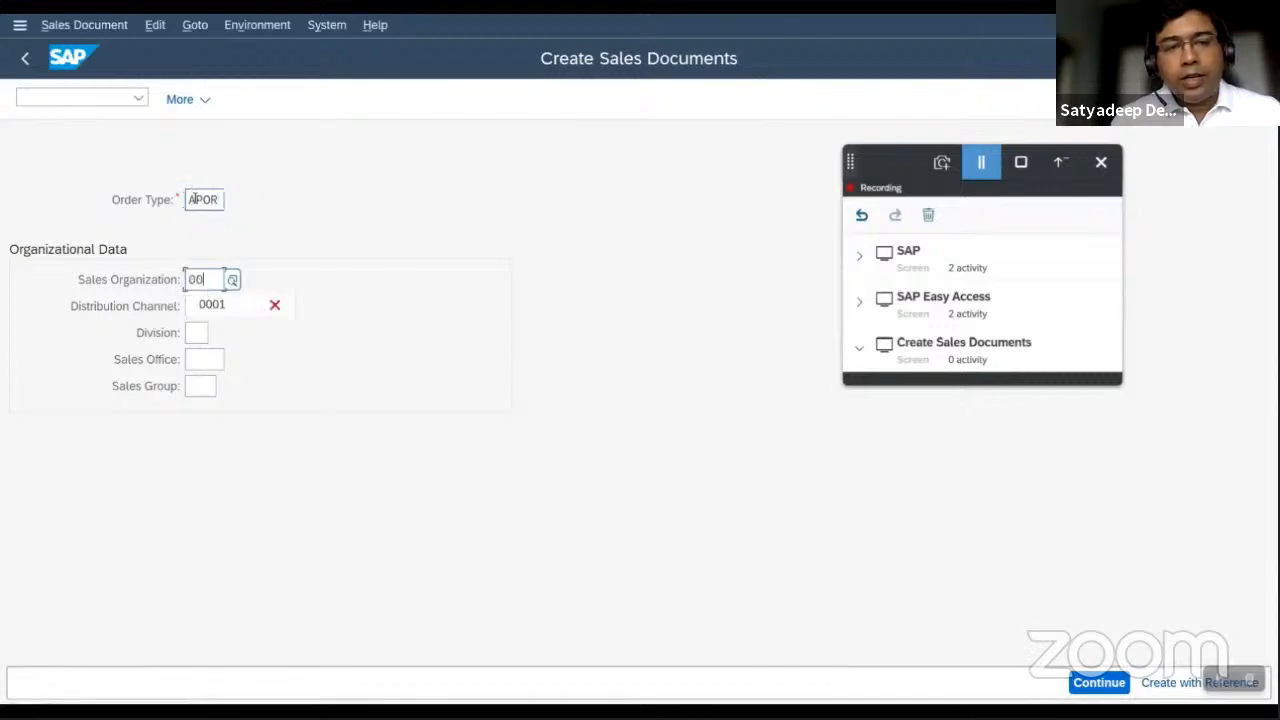
type("01")
key("Tab")
type("01")
key("Tab")
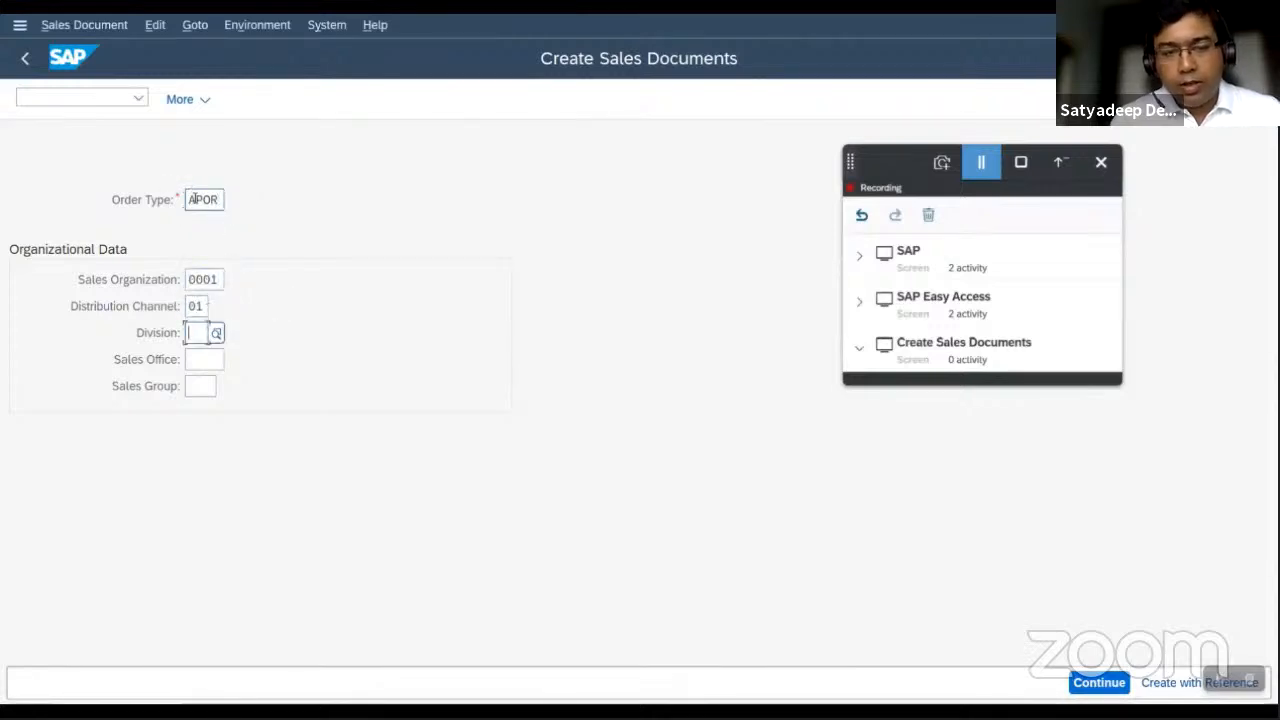
type("01")
key("Return")
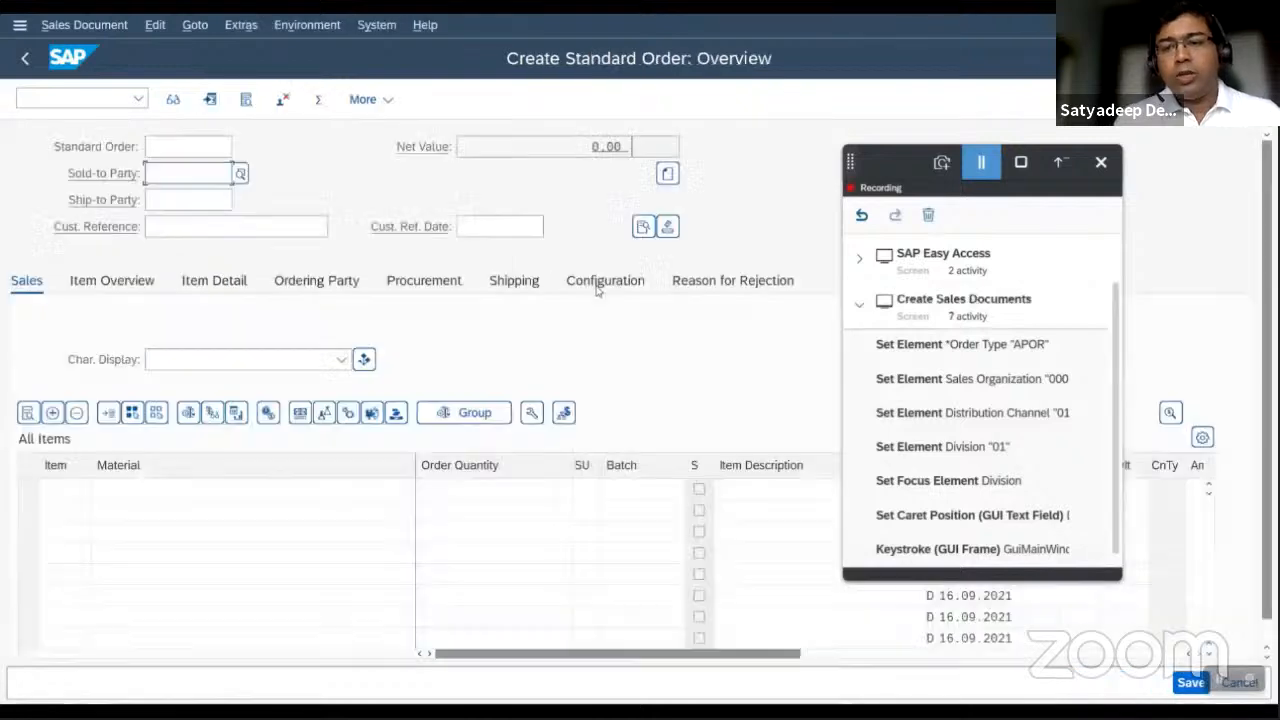
left_click(941, 162)
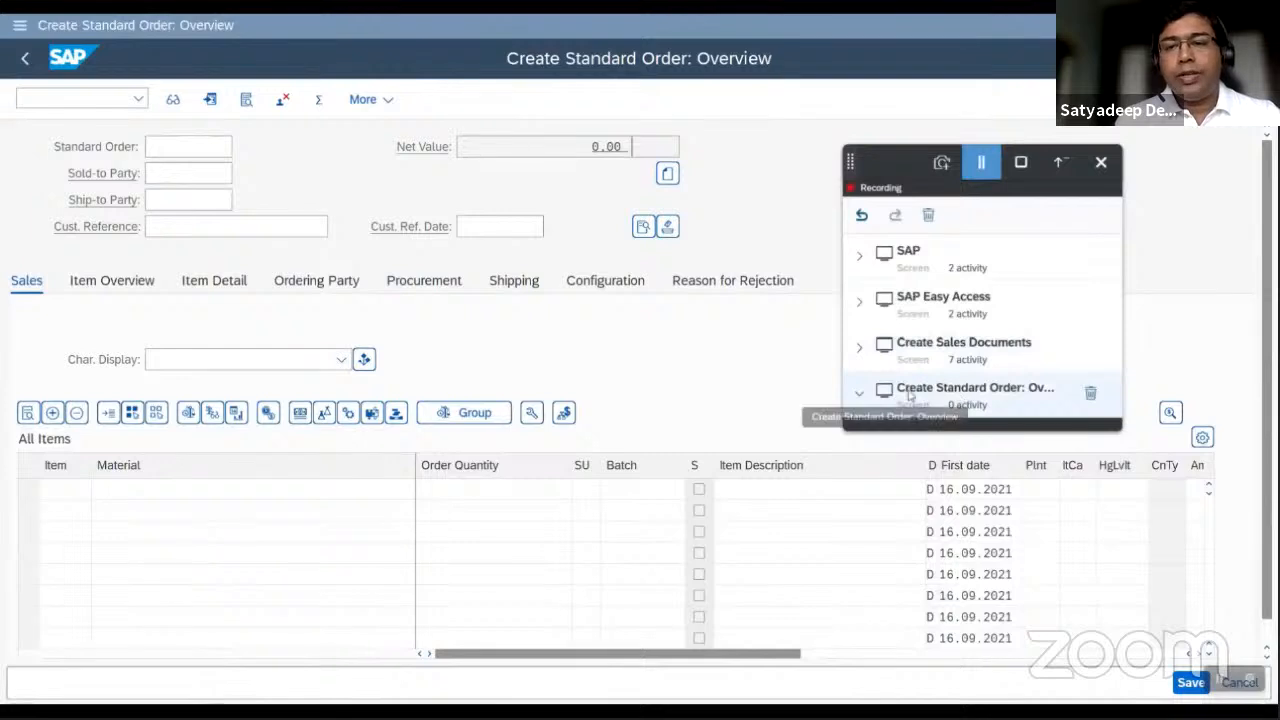
left_click(861, 348)
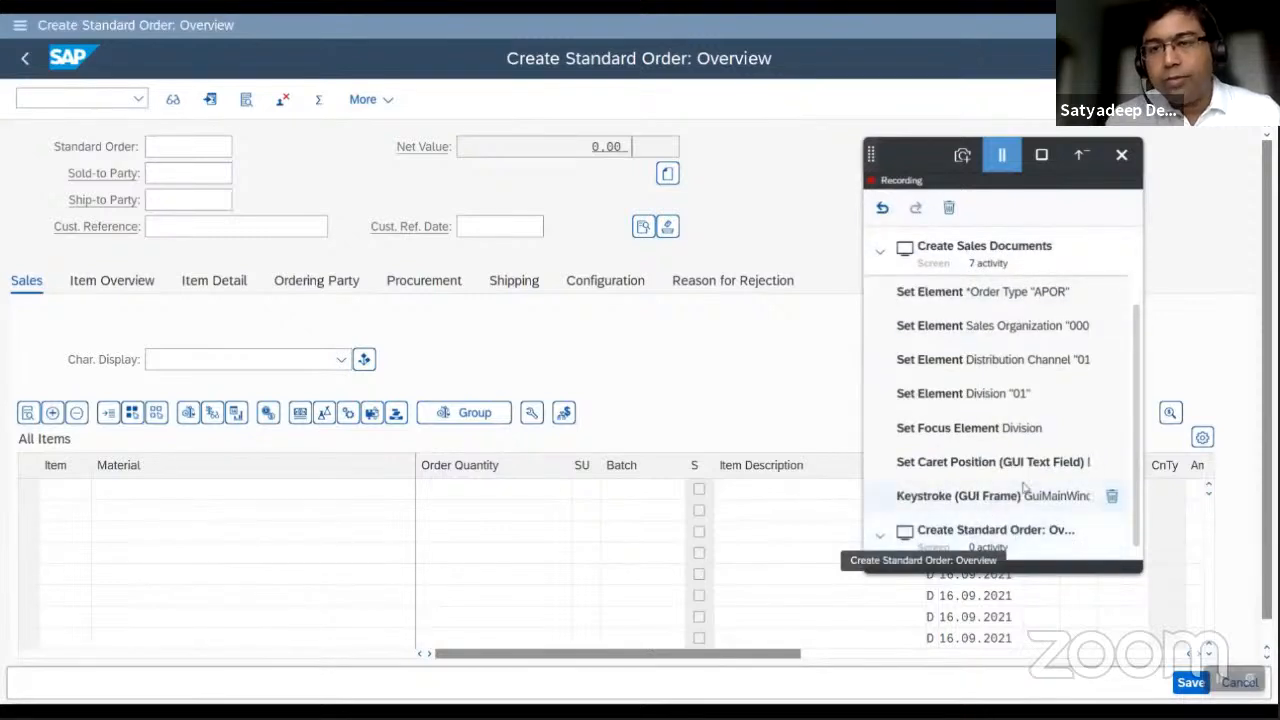
Choose the suggested customer as sold-to and ship-to party and submit the header with customer reference PERF_ATP.
left_click(160, 172)
type("a")
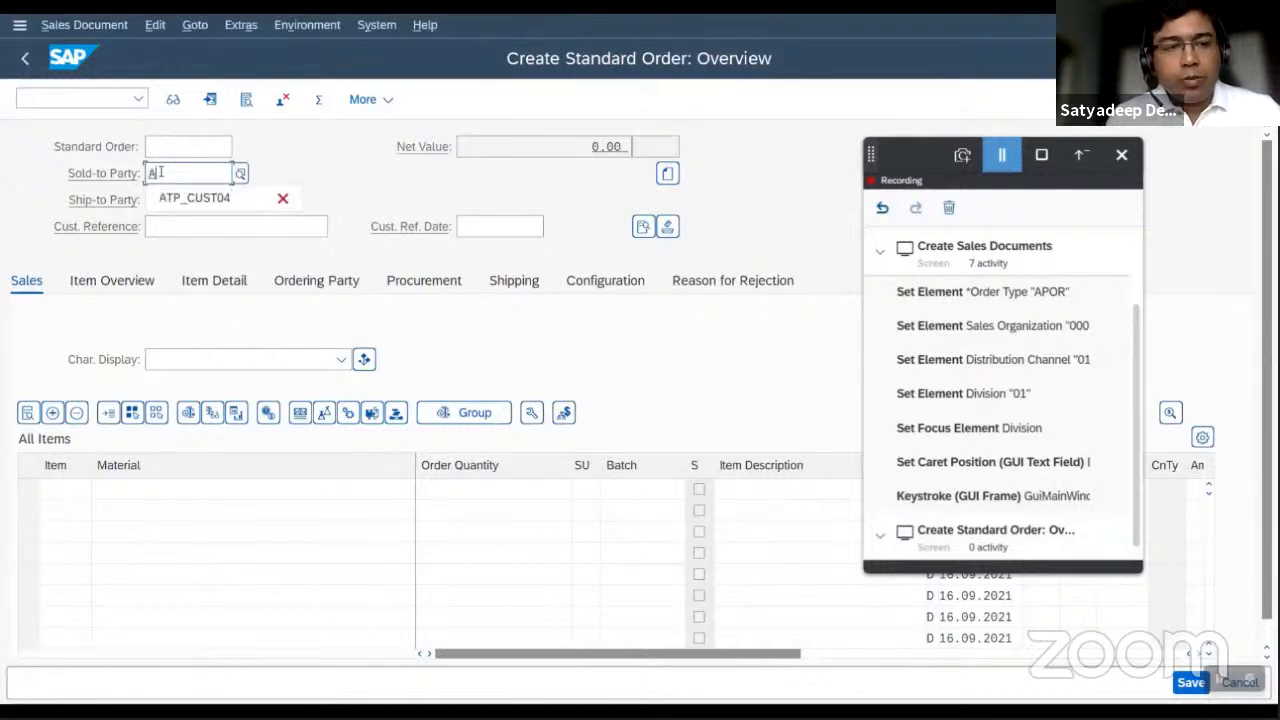
left_click(183, 200)
left_click(175, 201)
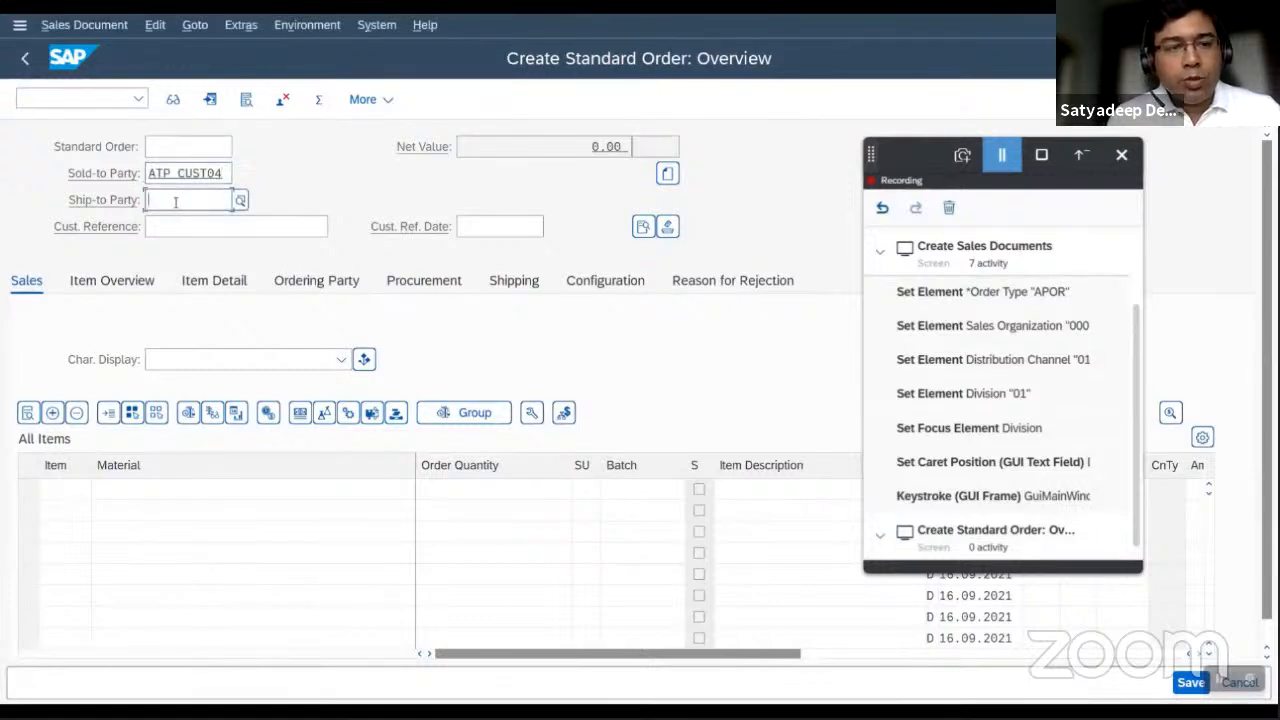
type("a")
left_click(172, 219)
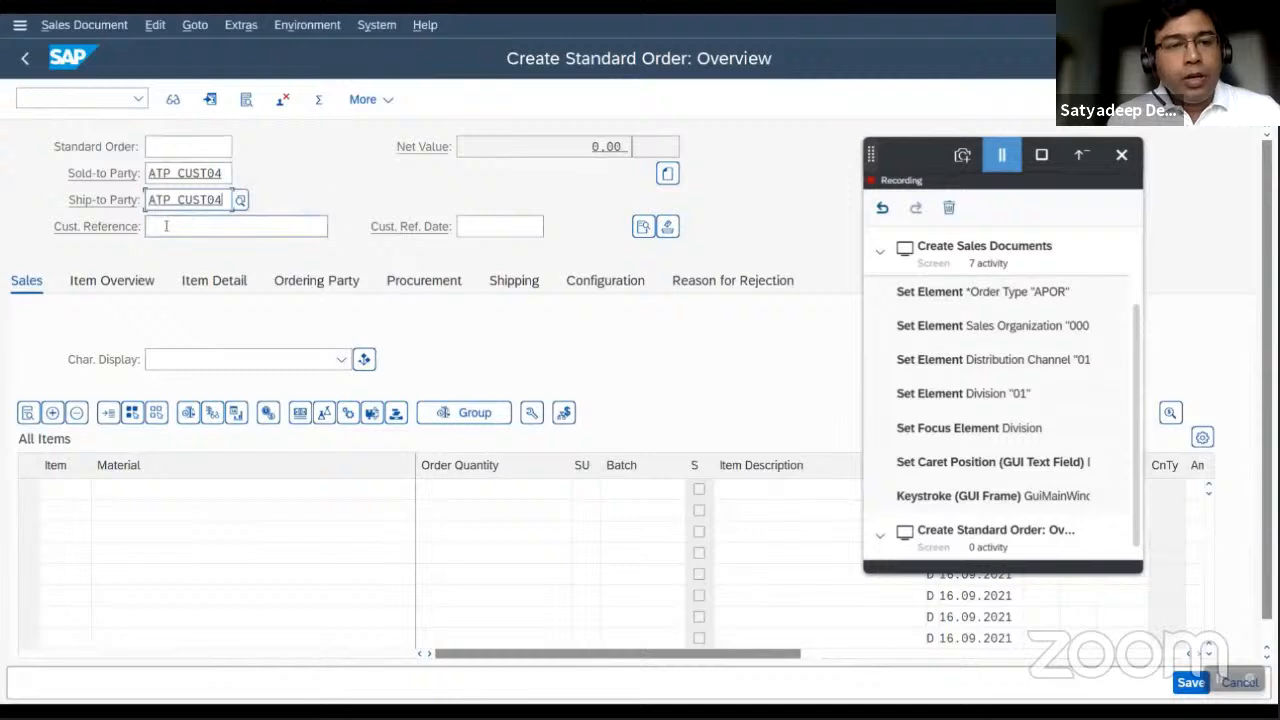
left_click(164, 227)
type("P")
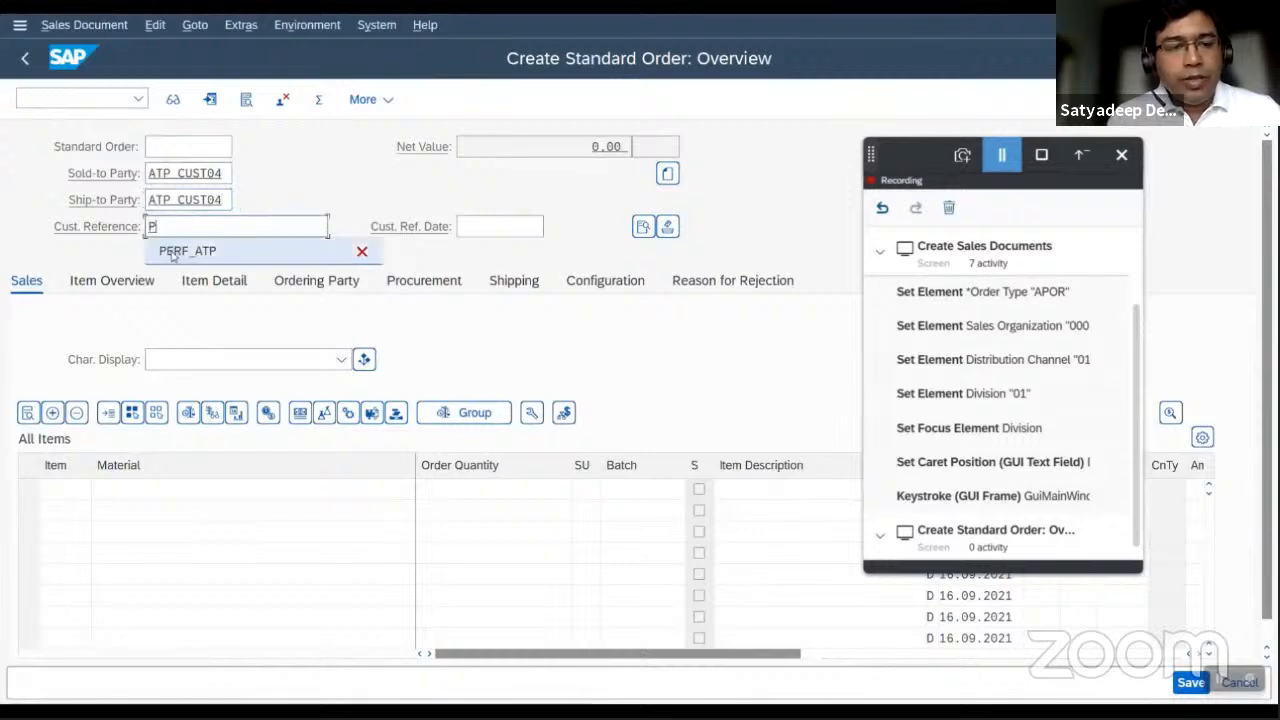
left_click(171, 252)
key("Return")
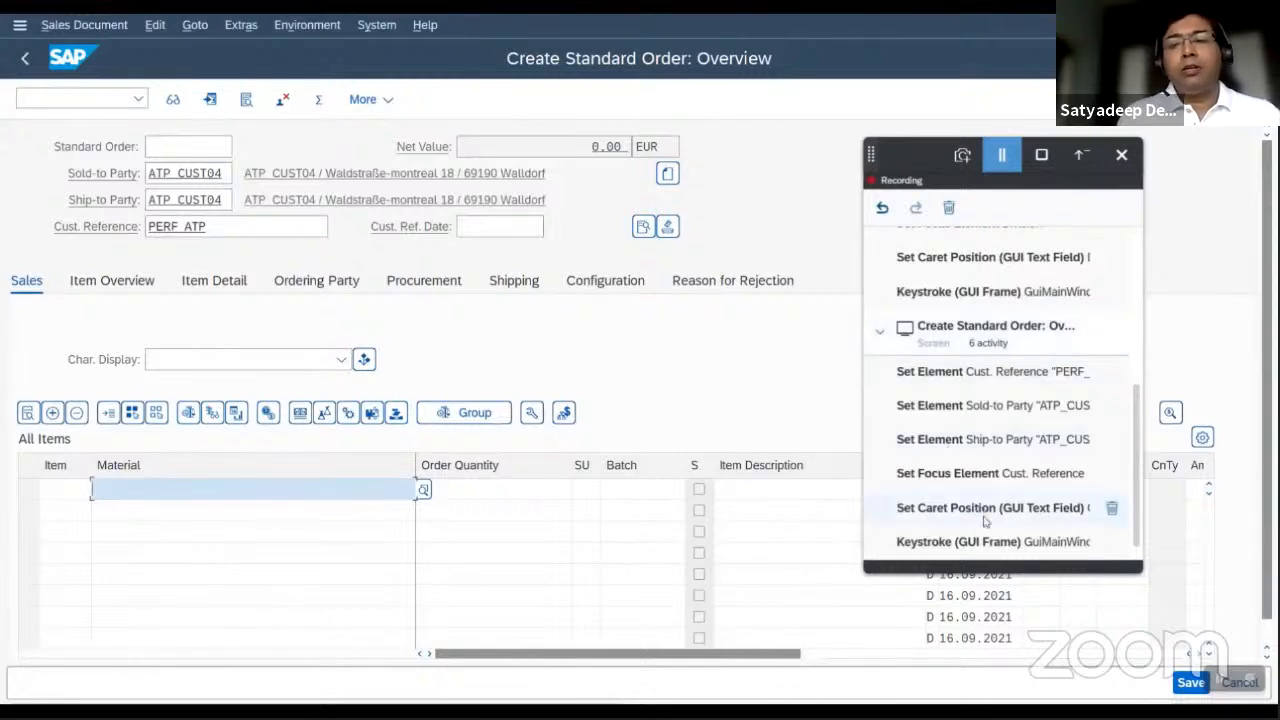
Add material ATP_H004 with quantity 2 EA as the first item, save the order, and capture the availability control screen.
left_click(264, 495)
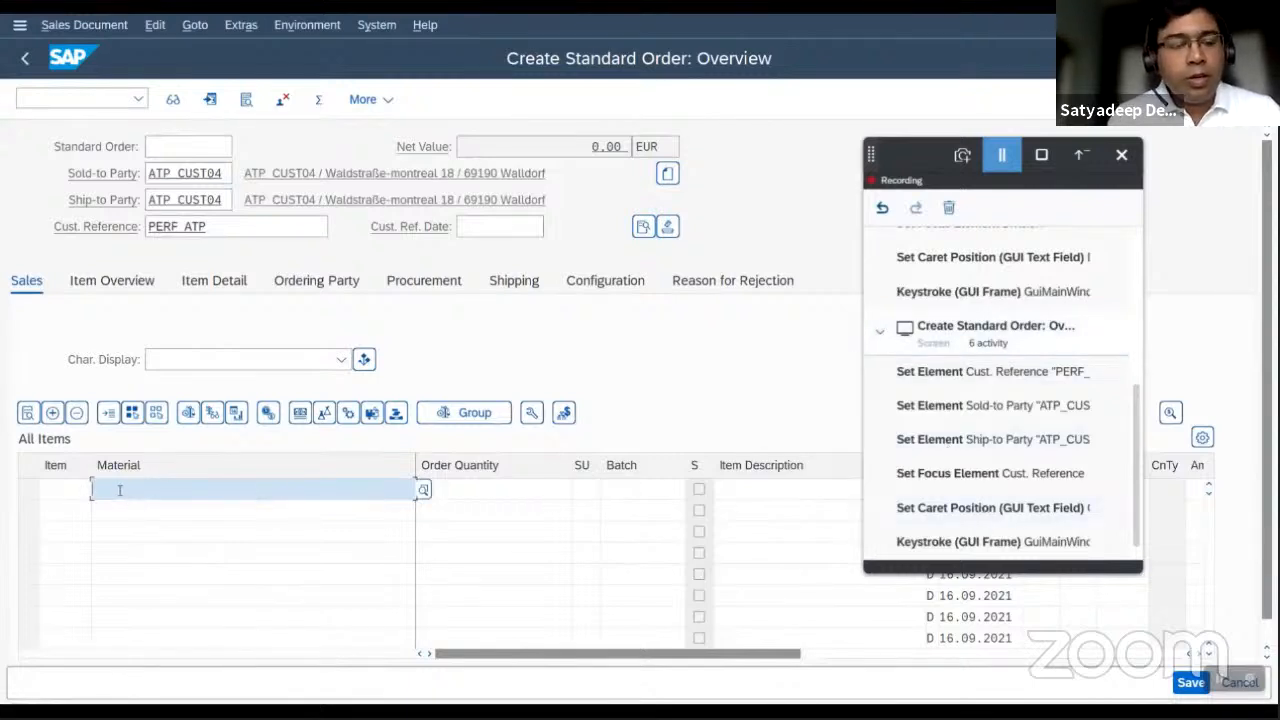
type("AT")
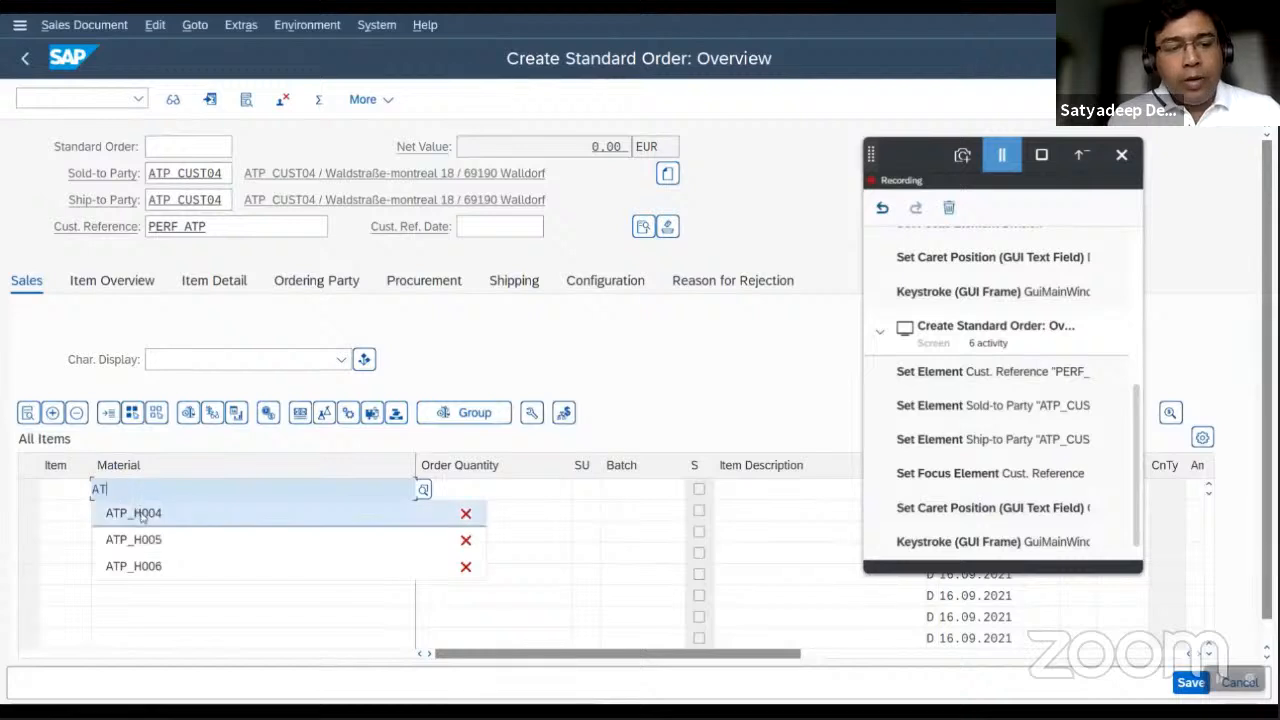
left_click(134, 512)
left_click(473, 489)
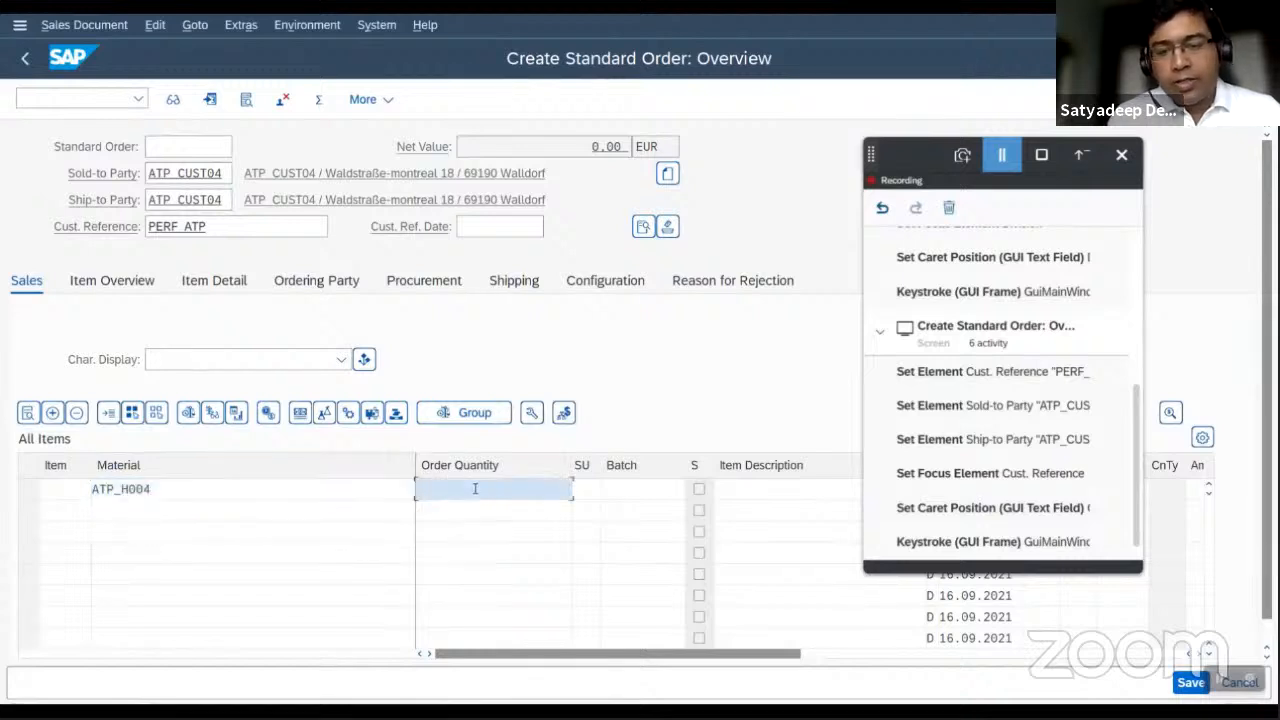
type("2")
key("Tab")
type("EA")
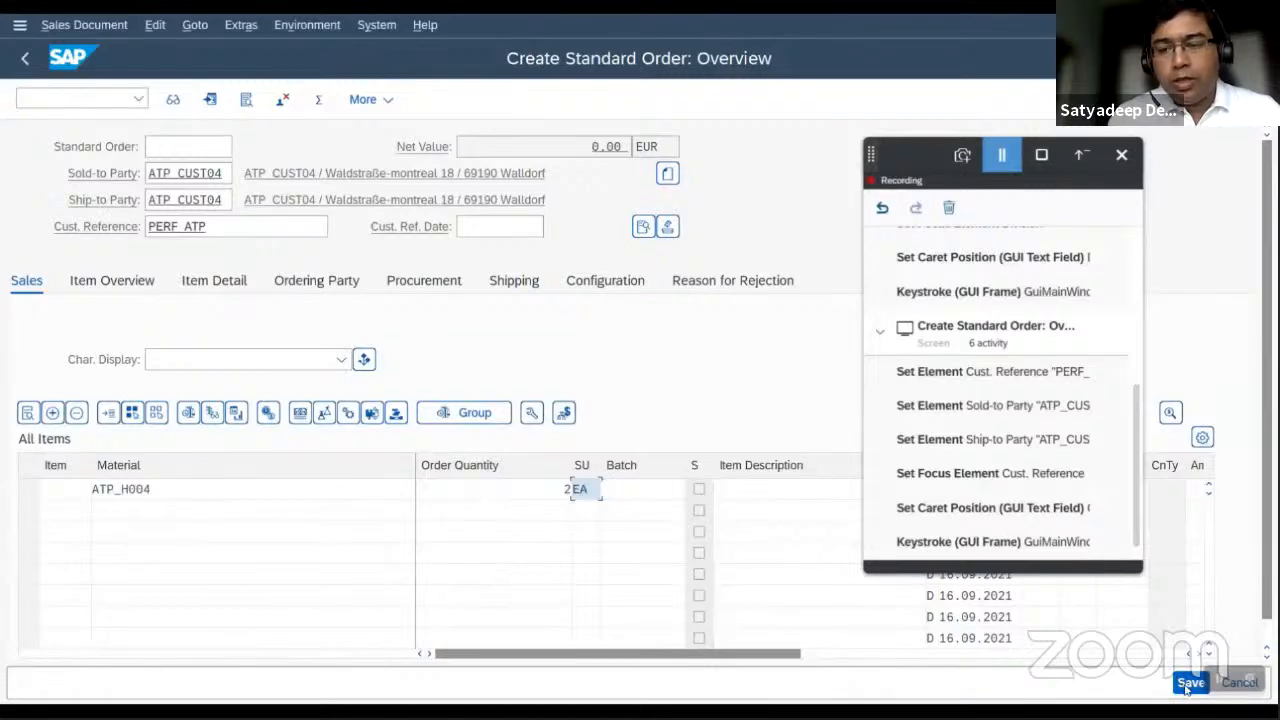
left_click(1188, 683)
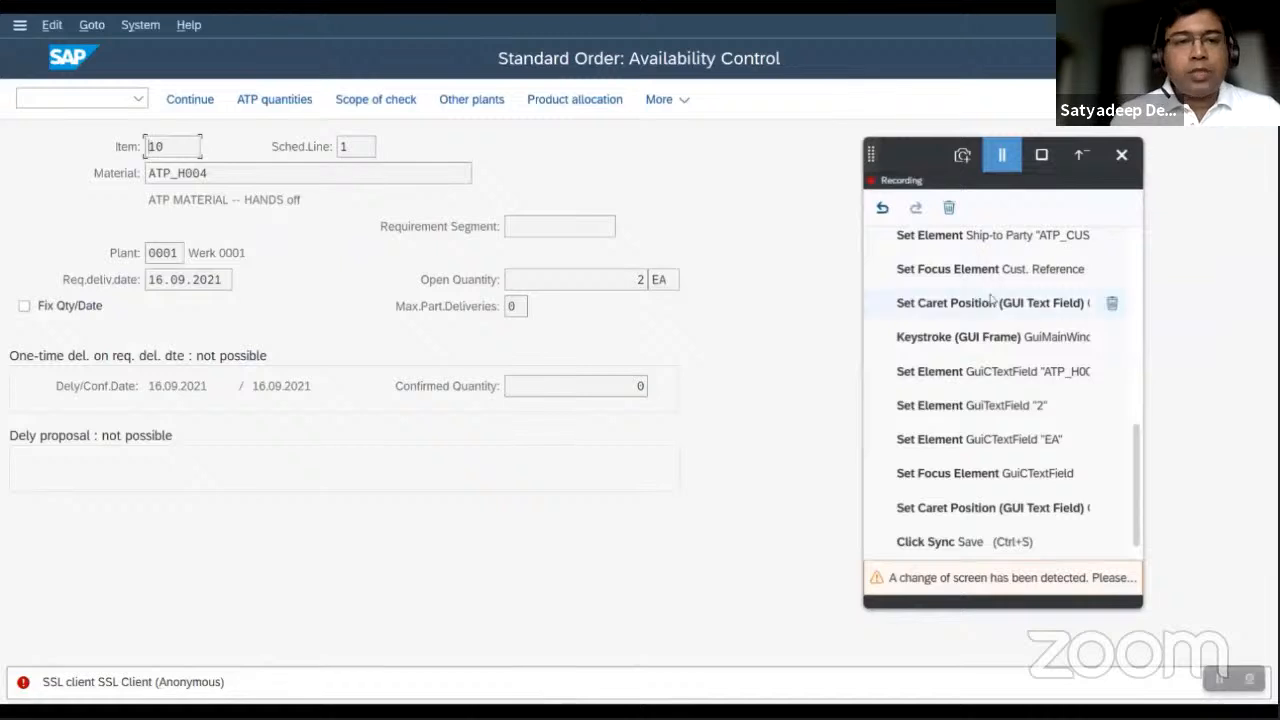
left_click(962, 155)
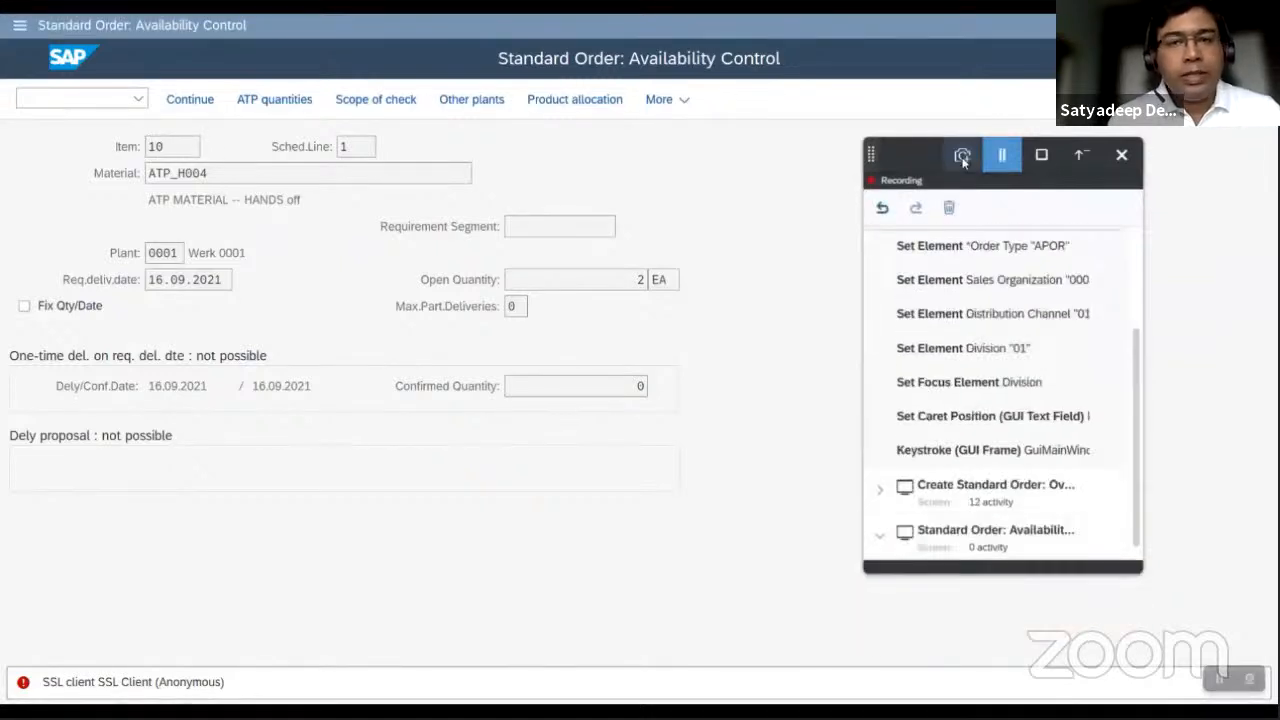
Continue past availability control, capture the Save Incomplete Document dialog, and save the incomplete order.
left_click(190, 99)
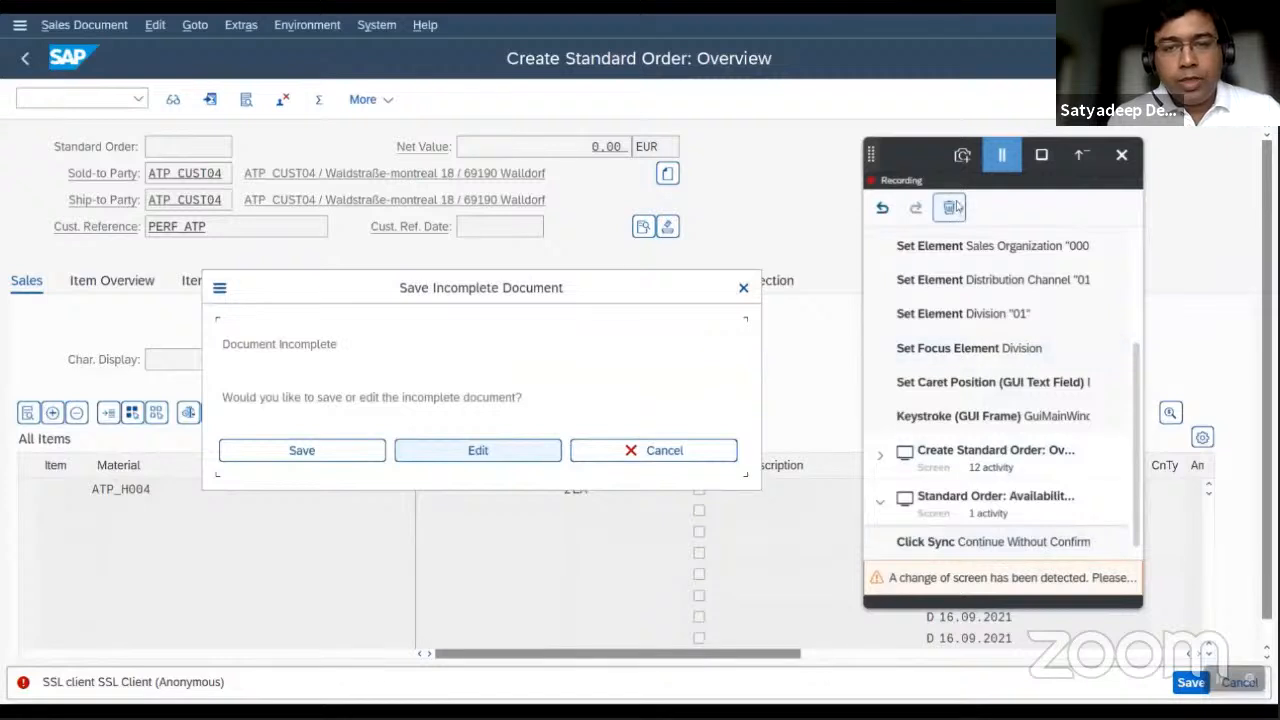
left_click(962, 155)
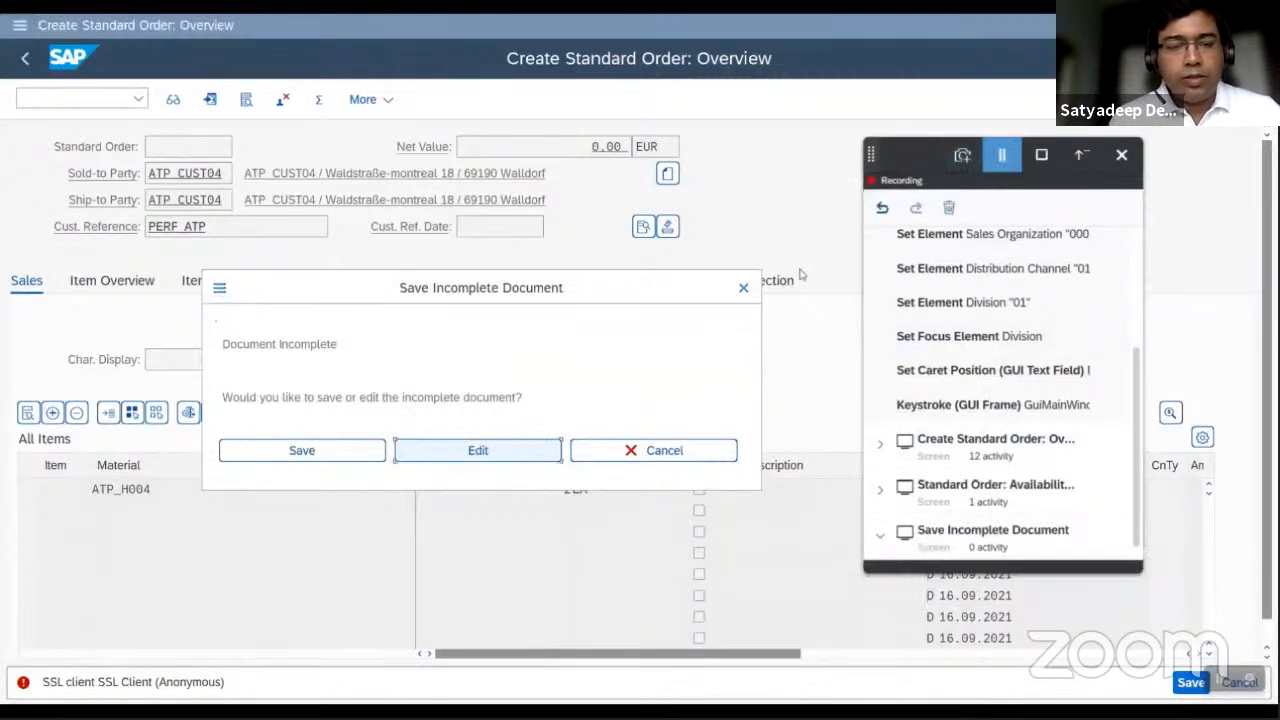
left_click(312, 450)
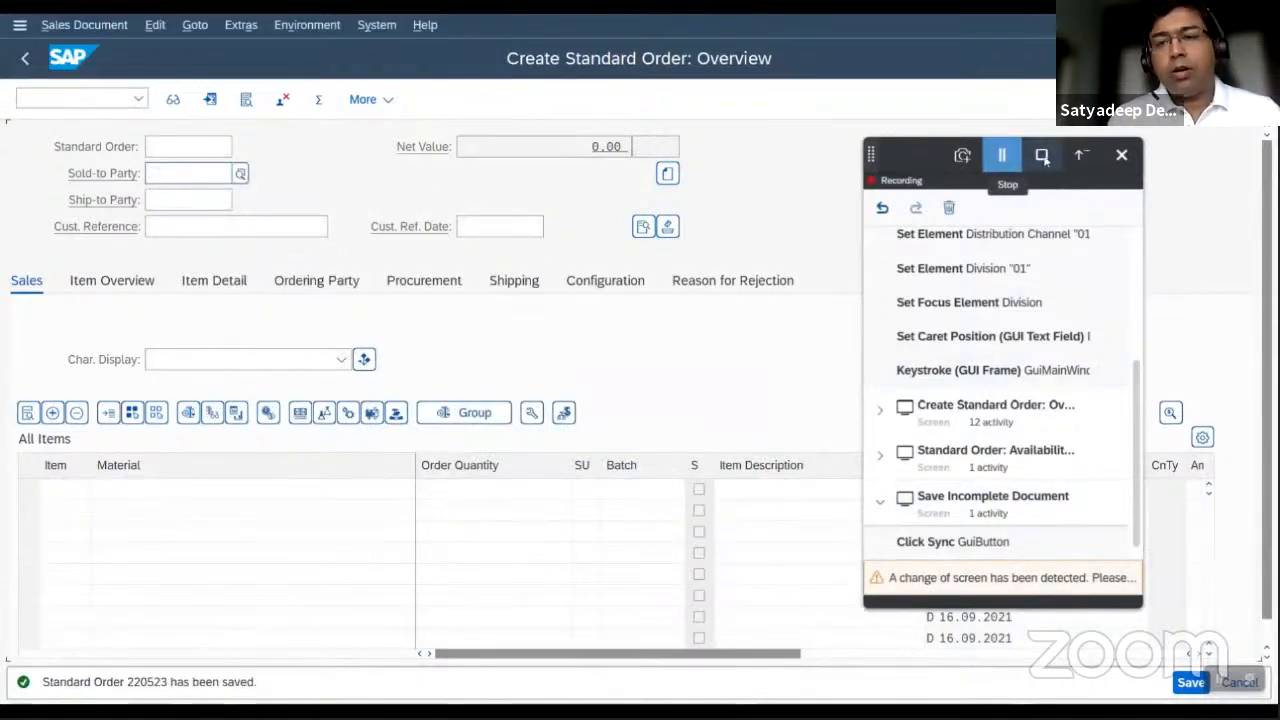
Stop the recording and export it to the Cloud Studio project.
left_click(1002, 155)
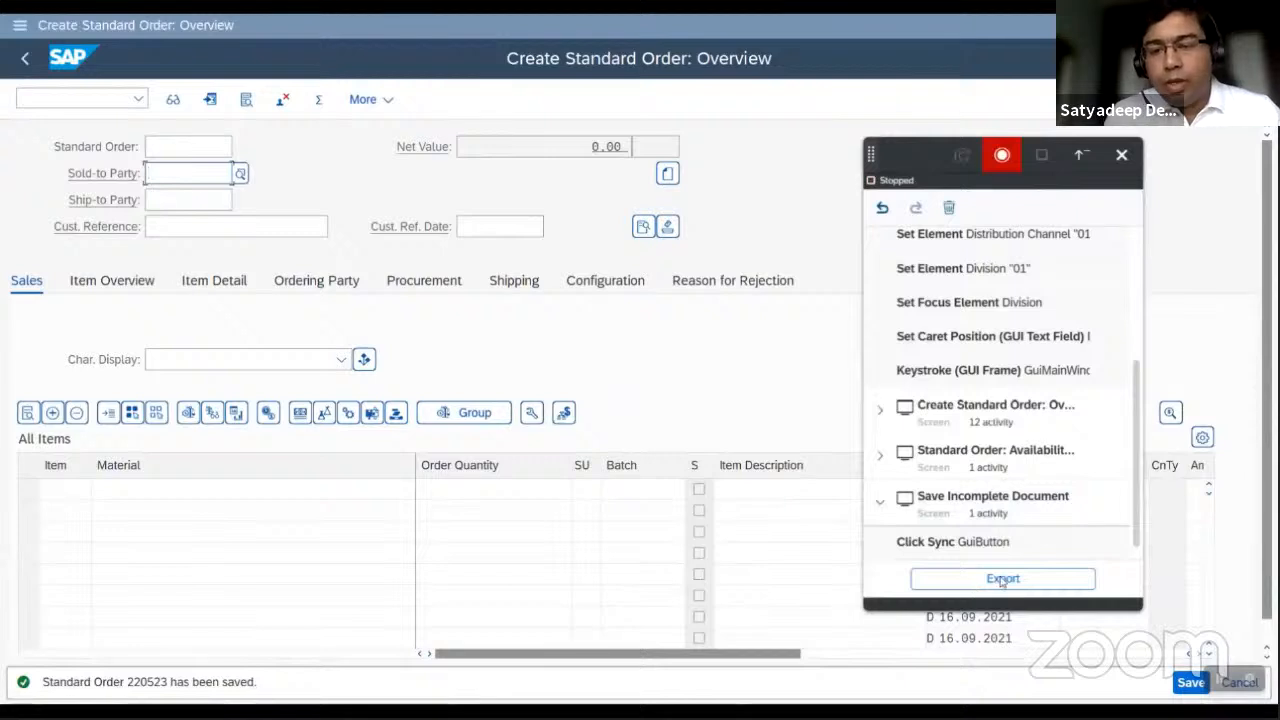
left_click(1002, 579)
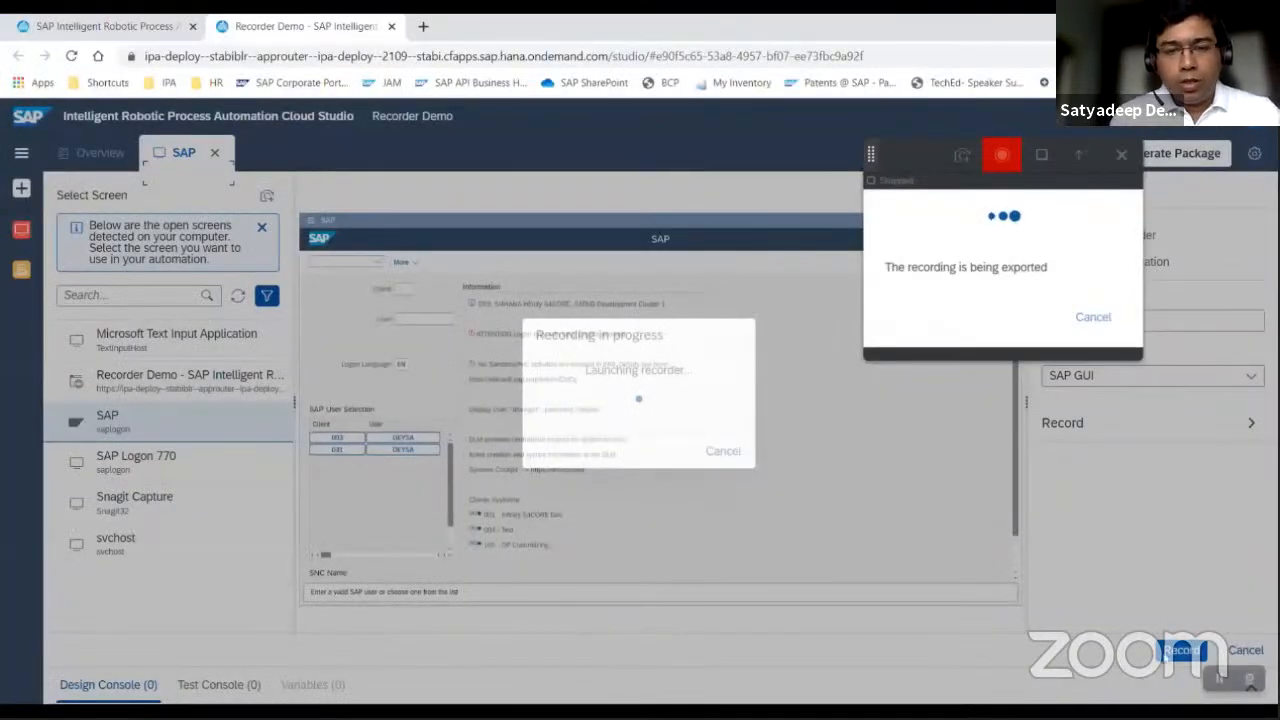
left_click(1221, 681)
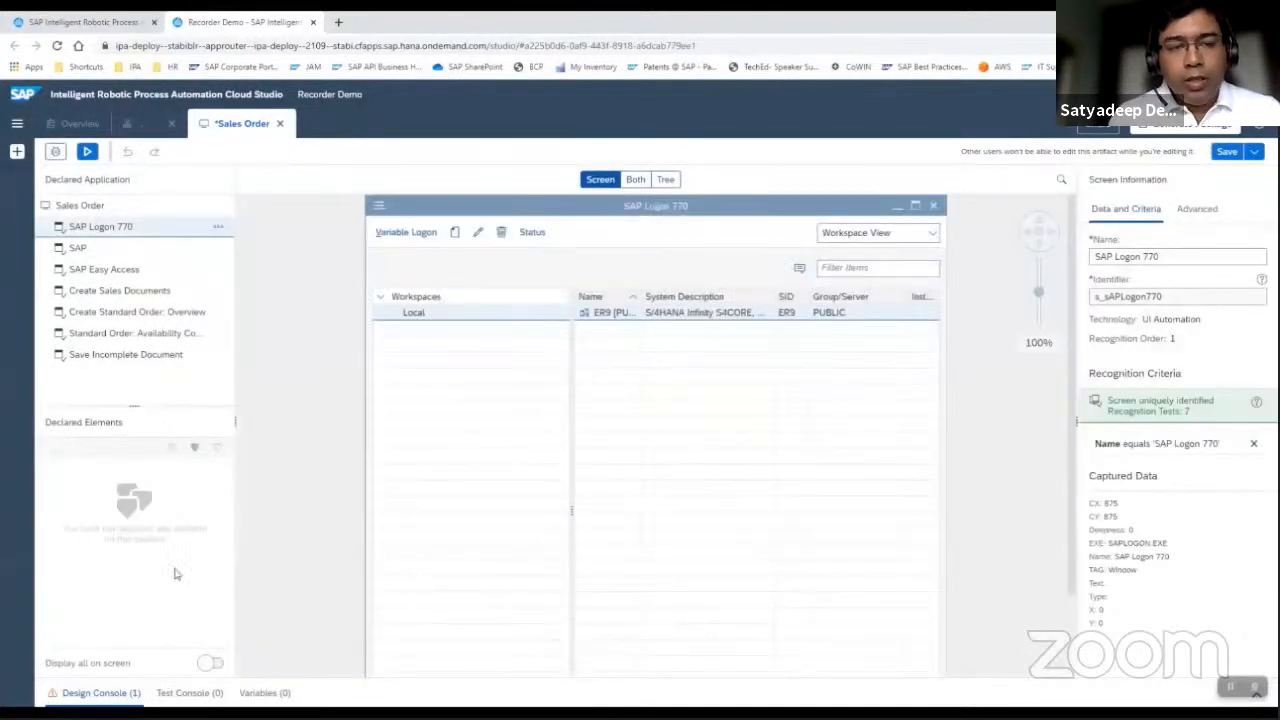
Examine the declared elements captured on the SAP and SAP Easy Access screens.
left_click(78, 249)
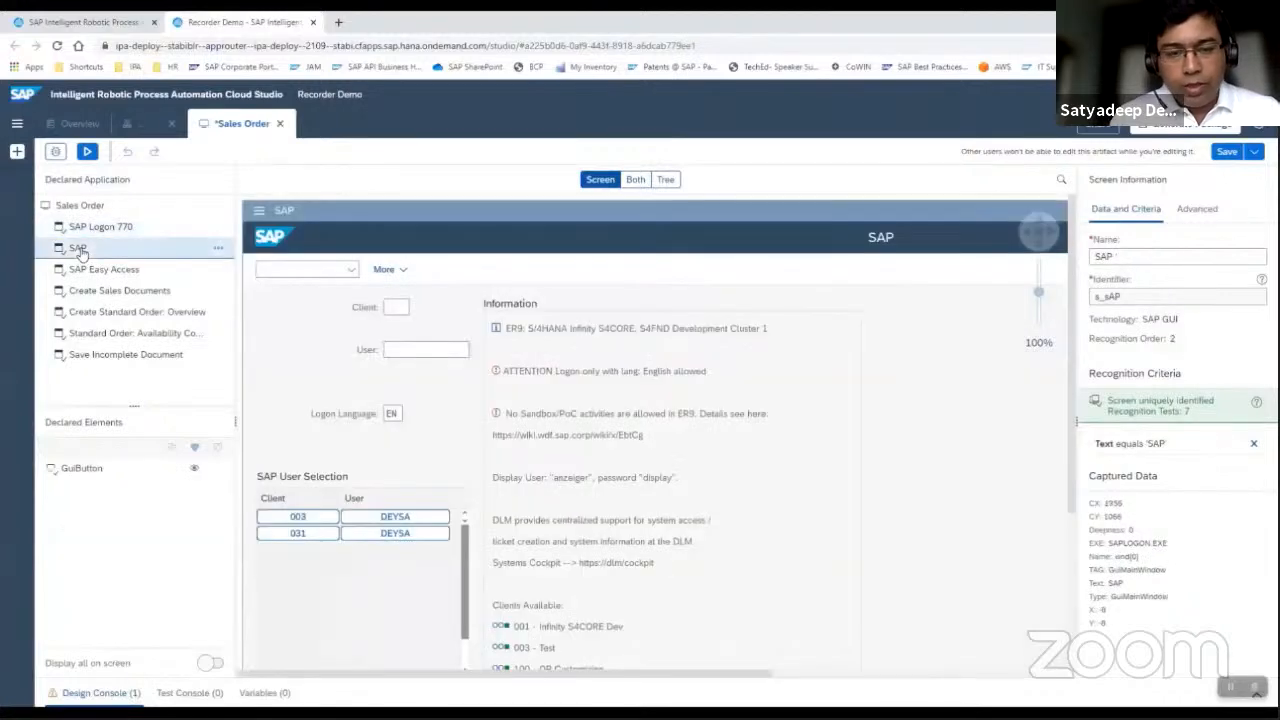
left_click(85, 468)
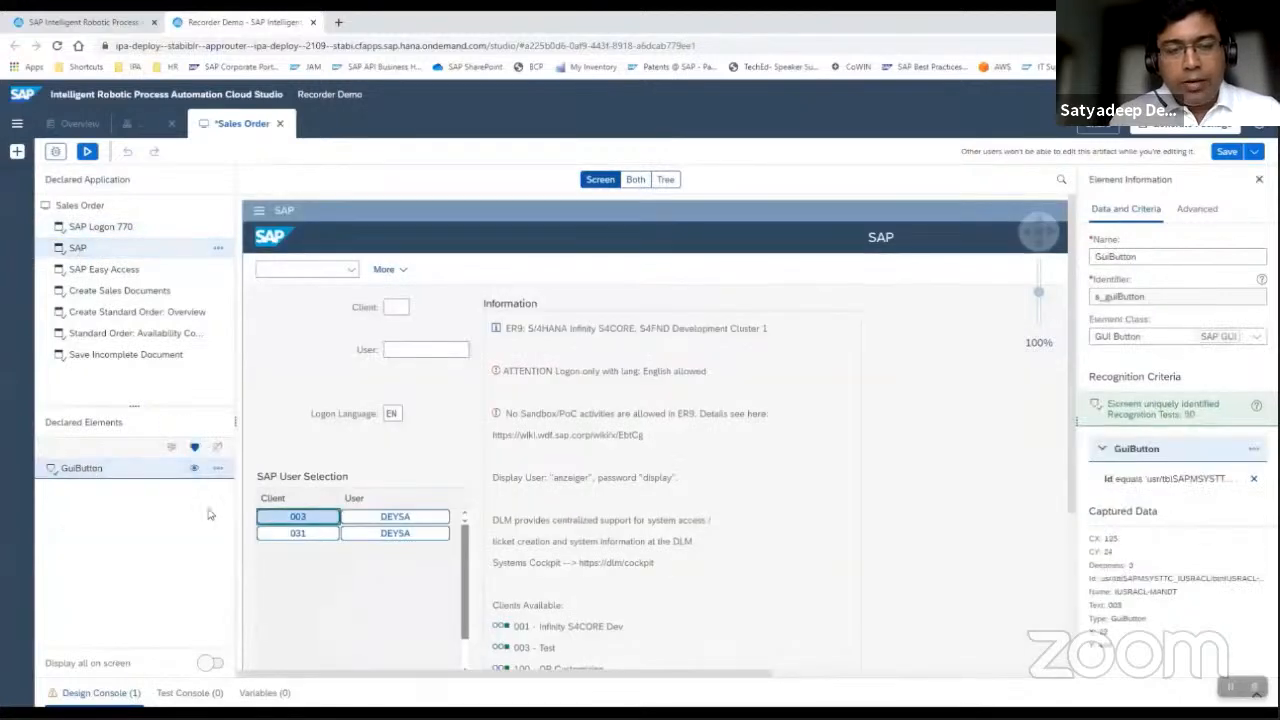
left_click(104, 270)
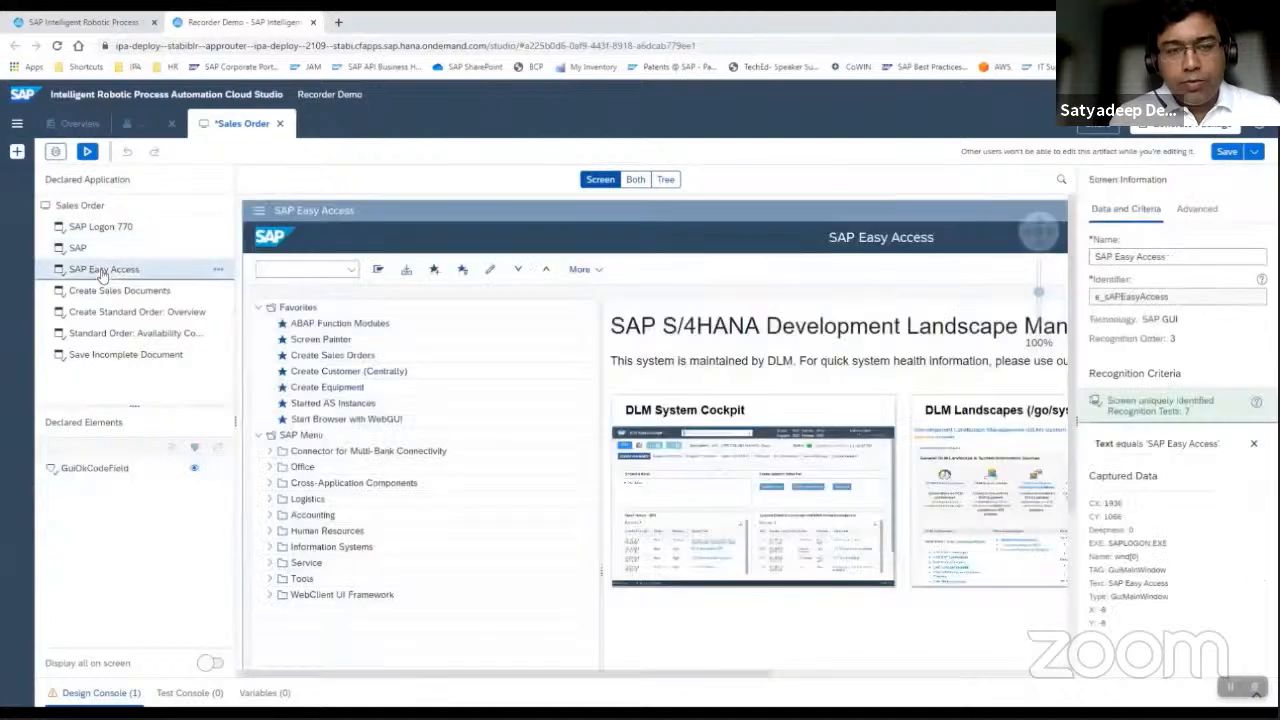
left_click(88, 468)
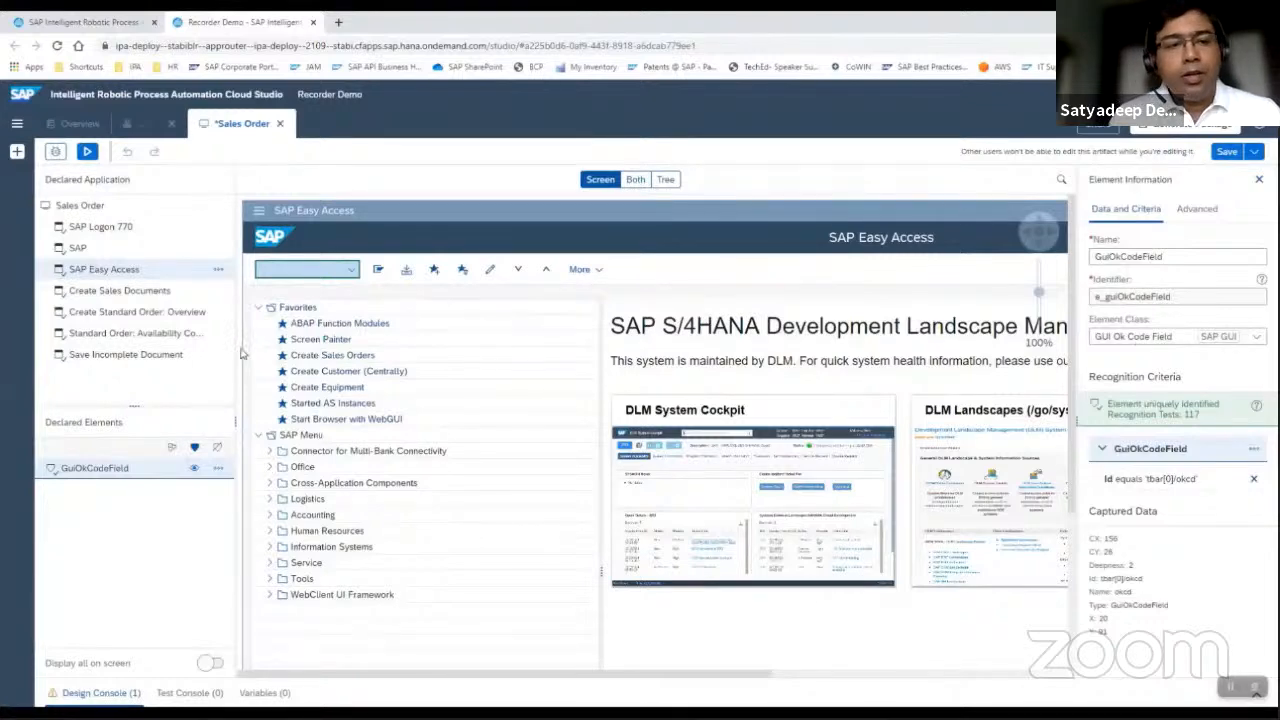
Examine the Order Type, Sales Organization and Distribution Channel elements declared on the Create Sales Documents screen.
left_click(145, 300)
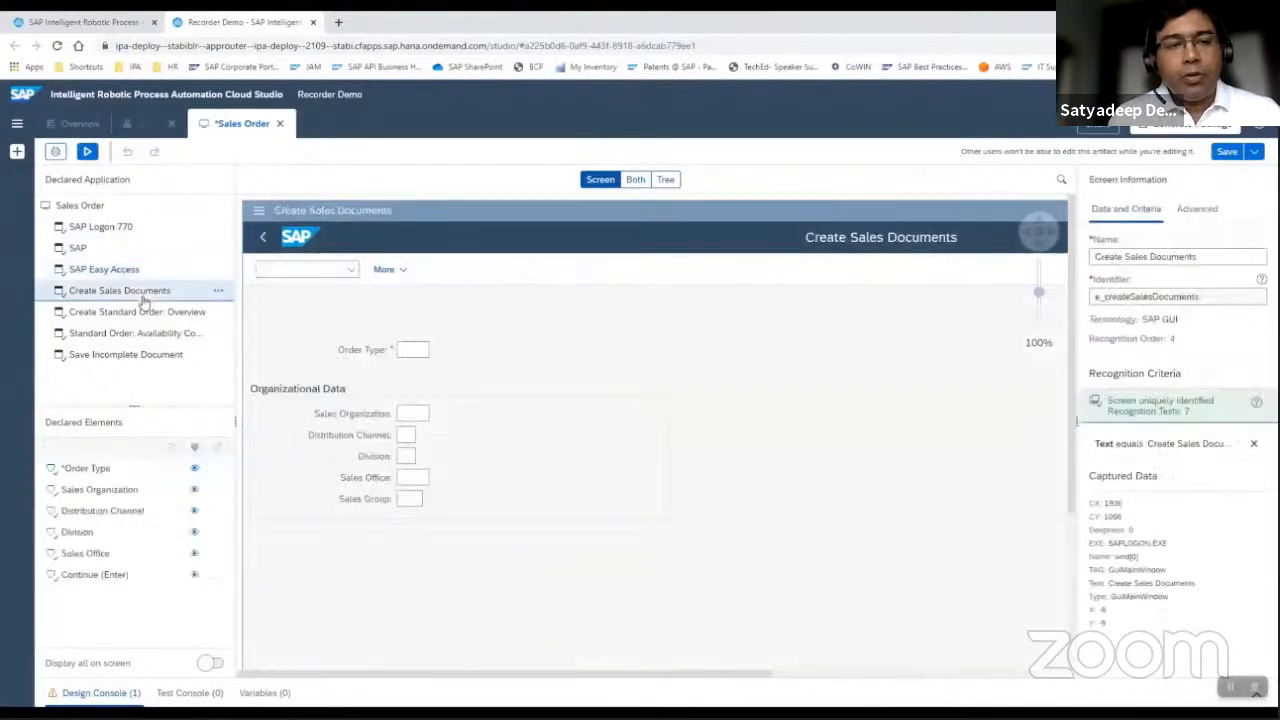
left_click(412, 354)
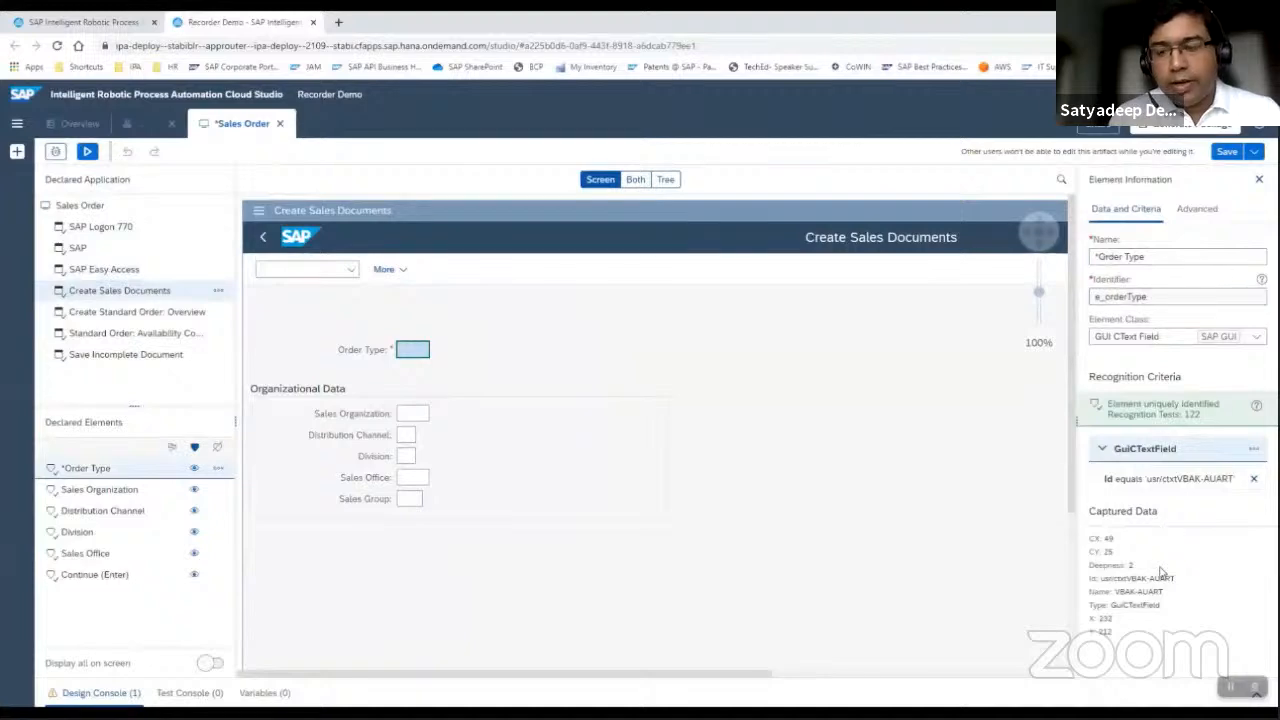
left_click(106, 492)
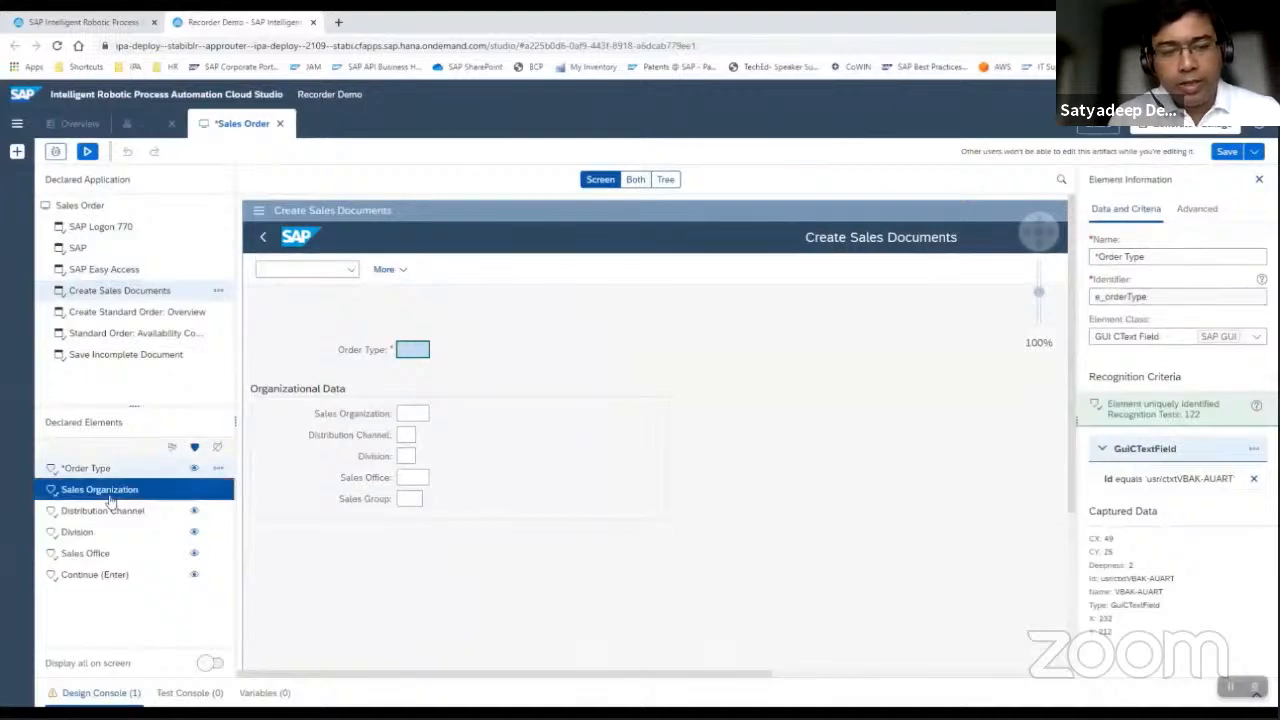
left_click(115, 509)
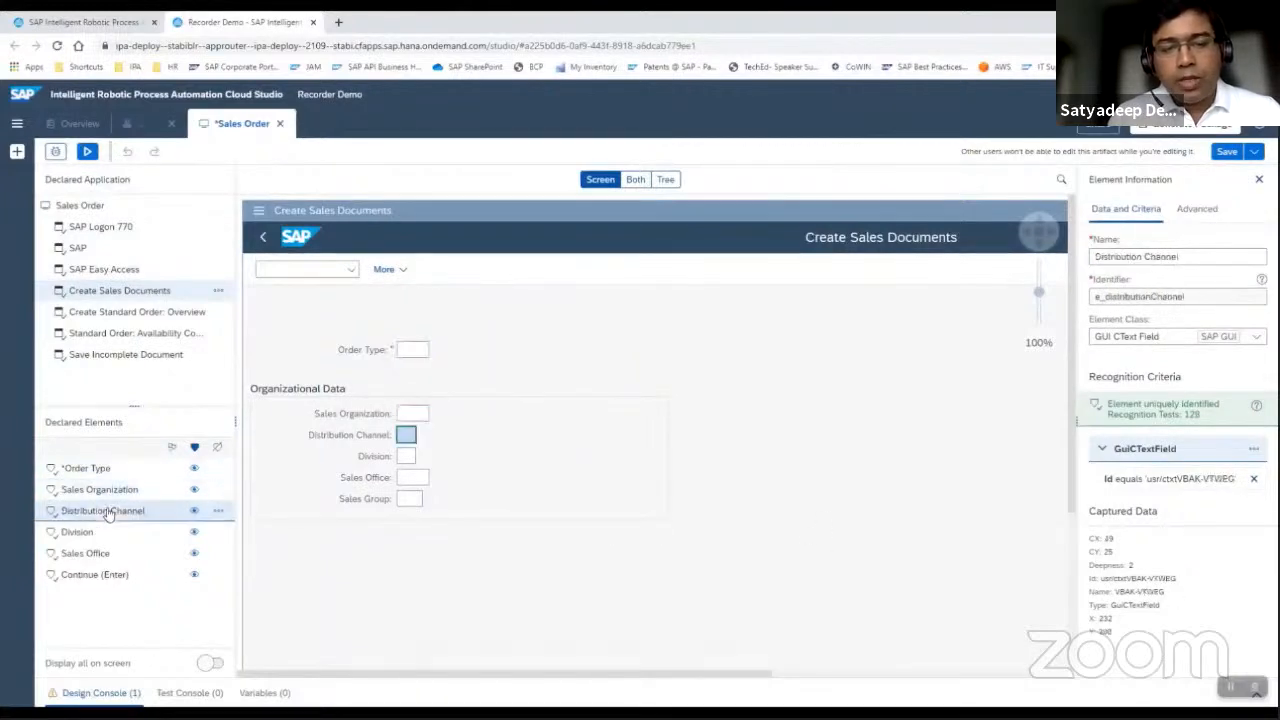
Review the generated Sales Order Automation workflow from Start Application through Terminate Application.
left_click(130, 127)
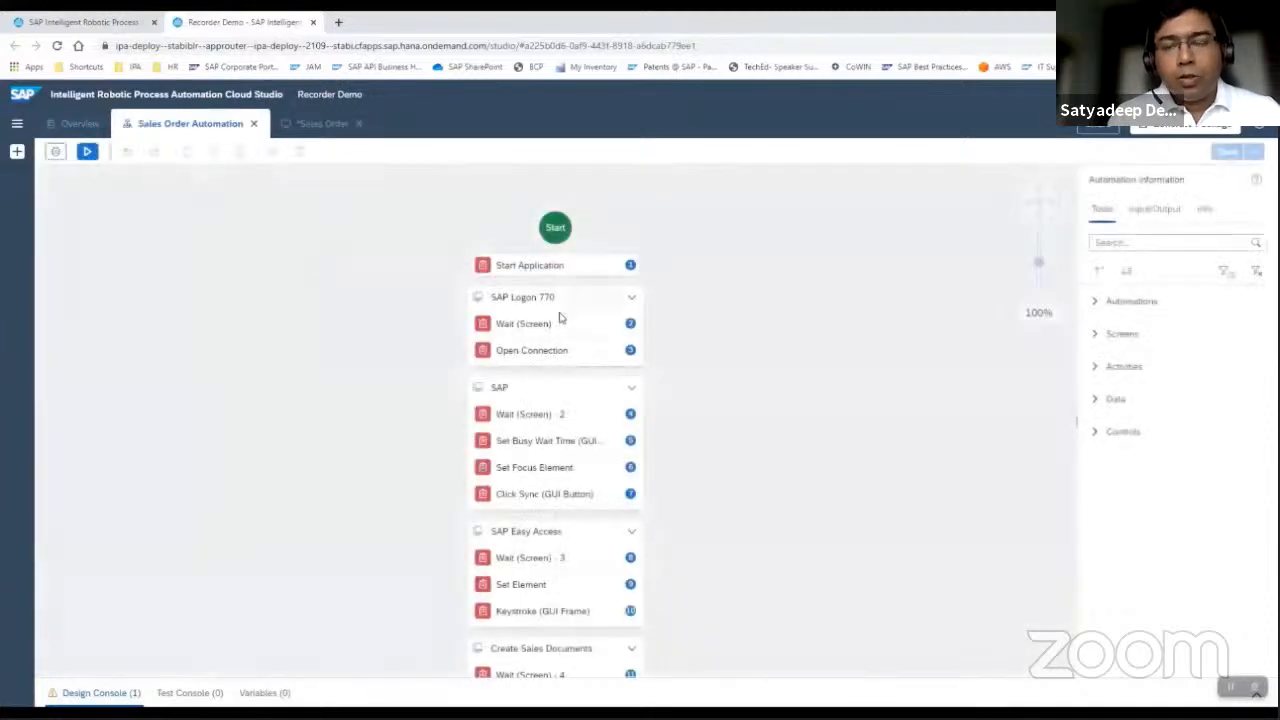
left_click(519, 268)
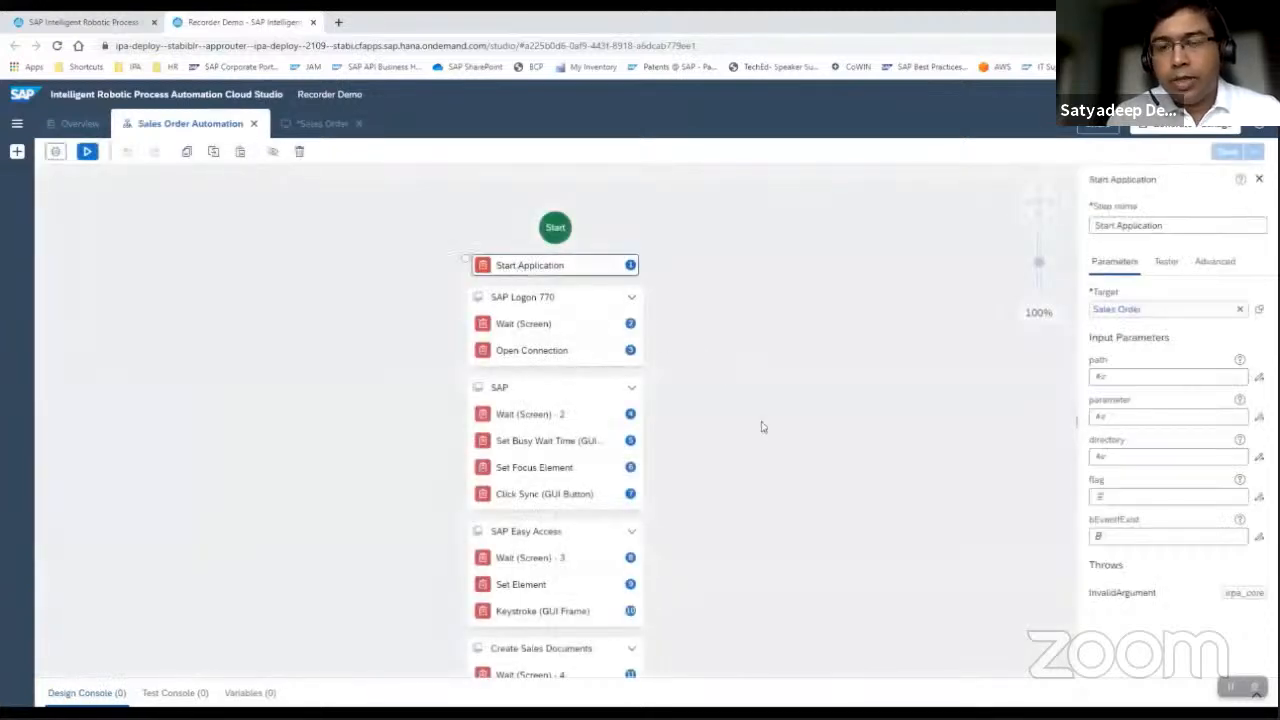
scroll(761, 427, "down", 10)
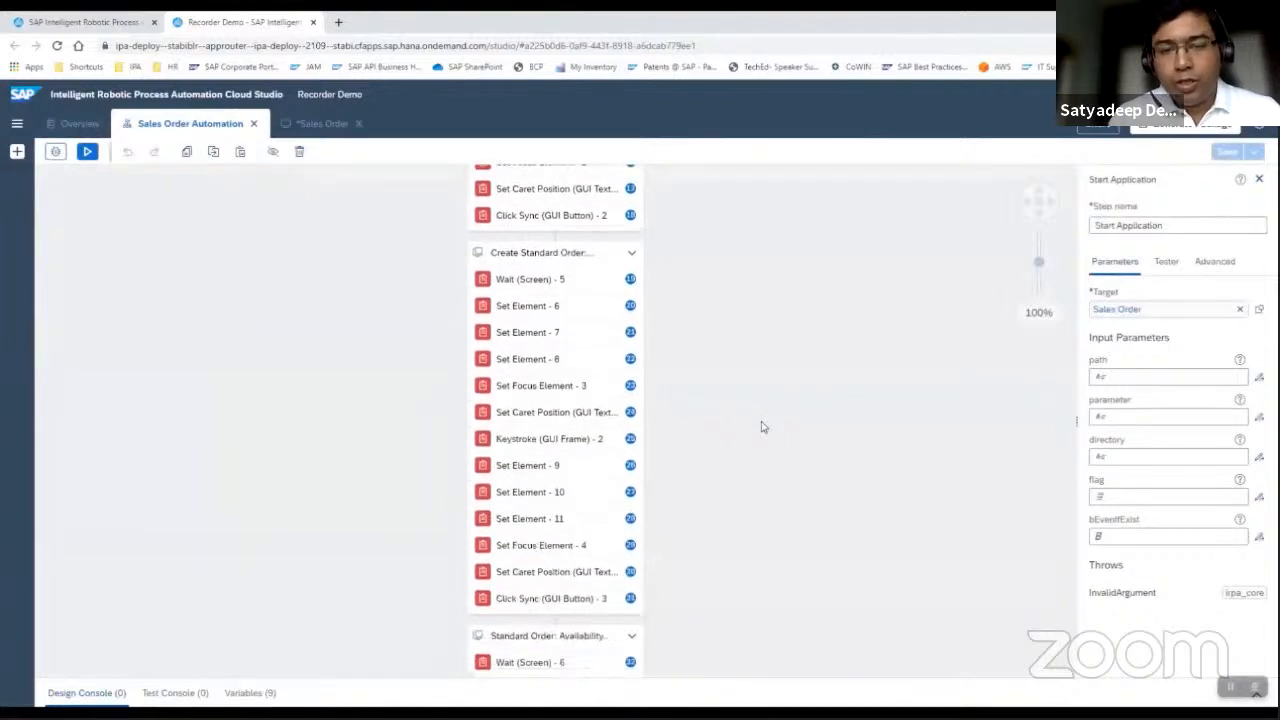
scroll(761, 427, "down", 5)
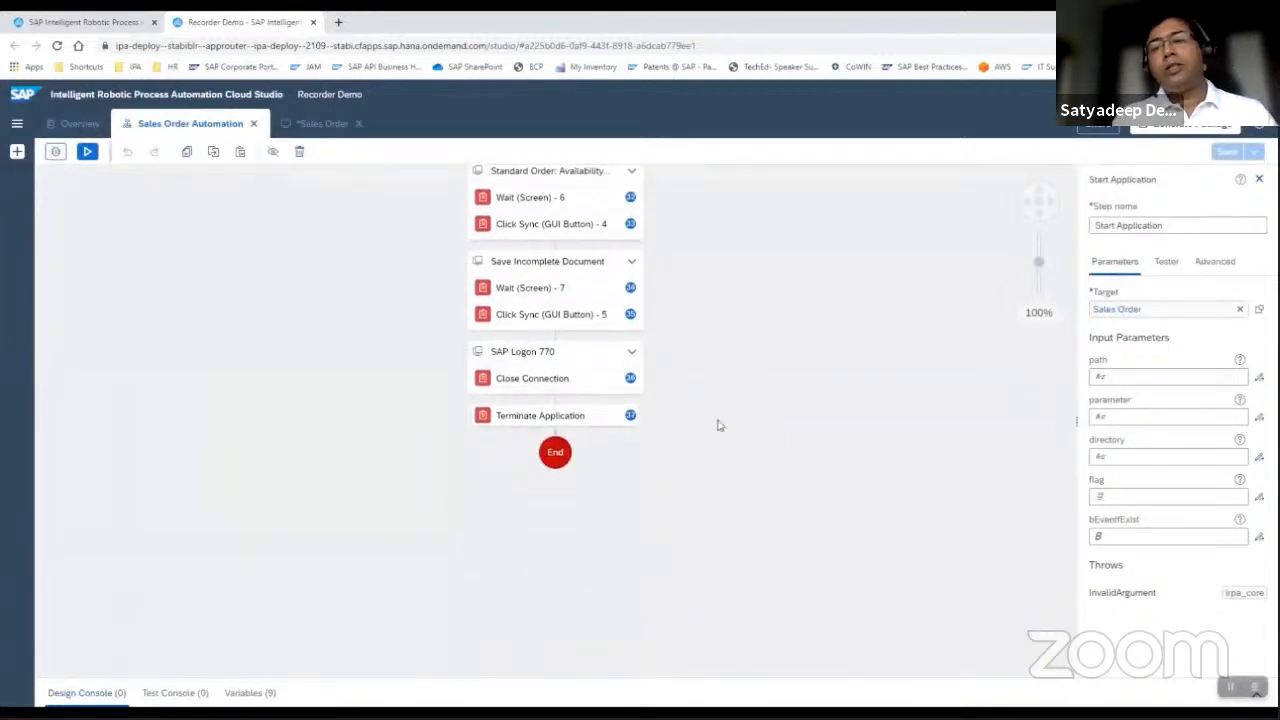
scroll(717, 425, "up", 10)
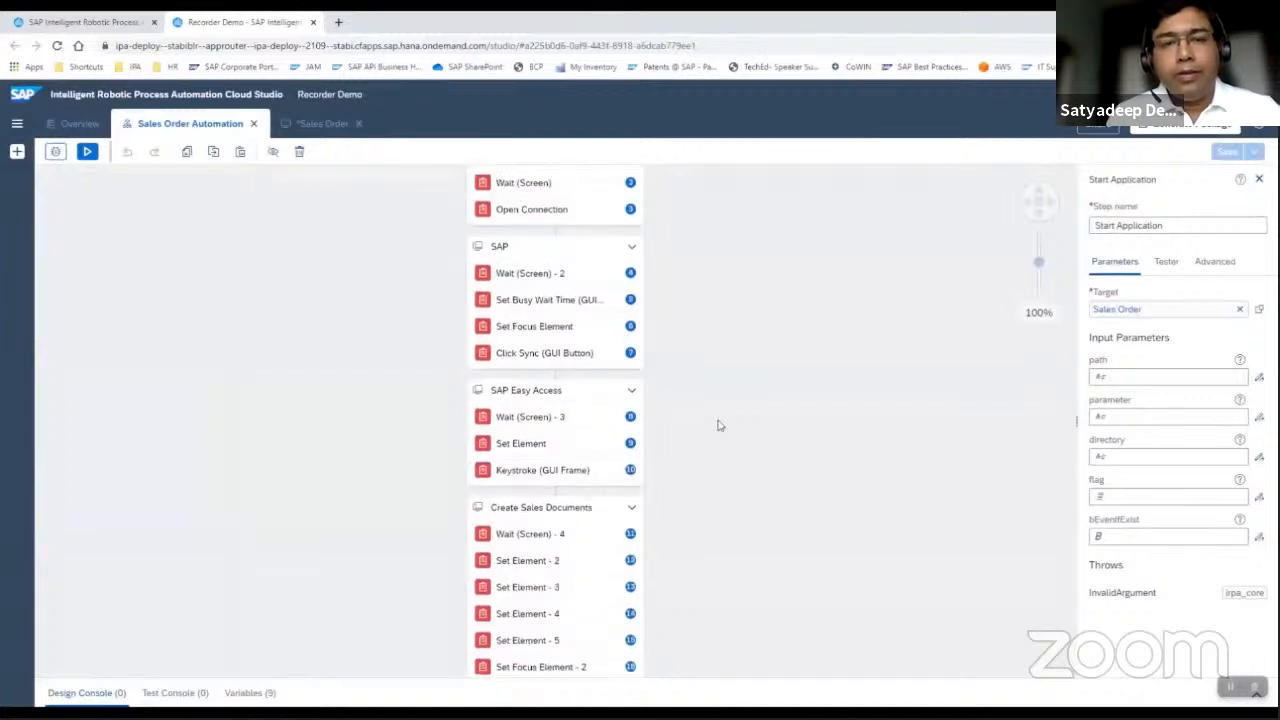
scroll(717, 425, "up", 3)
Test the Sales Order Automation in the presenter's environment and review its execution timeline through to the end.
left_click(89, 153)
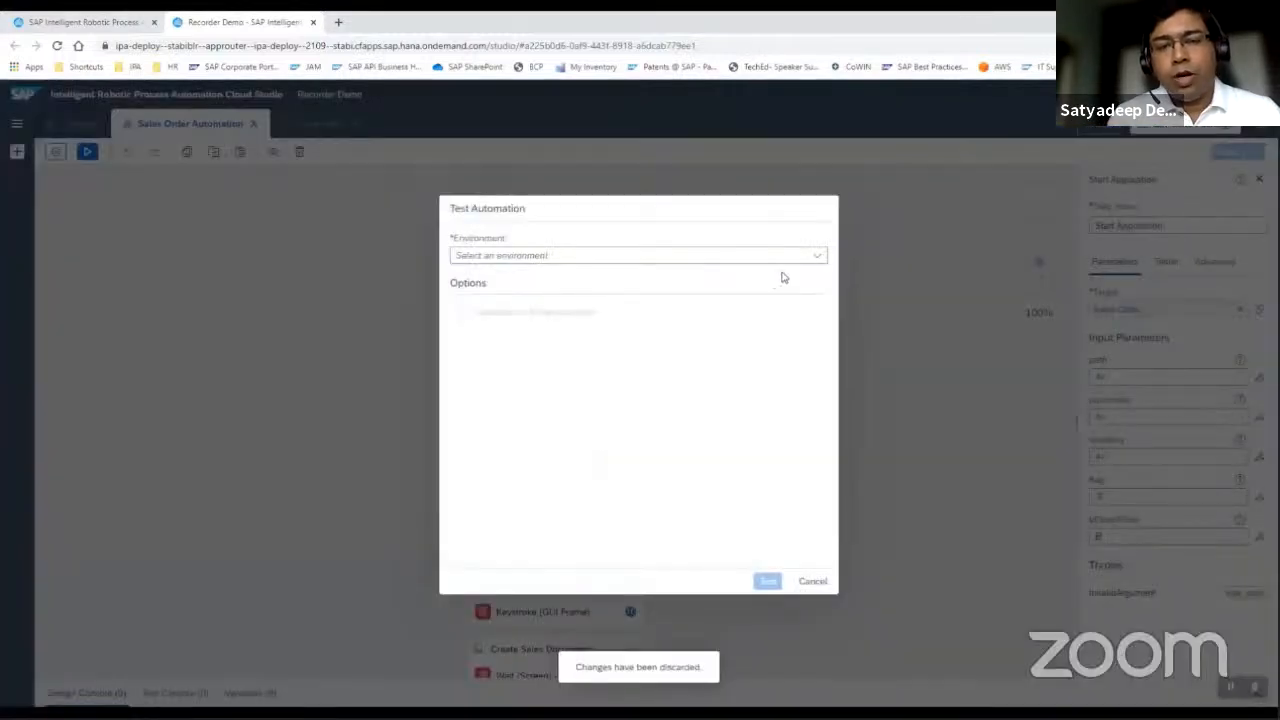
left_click(817, 256)
left_click(599, 468)
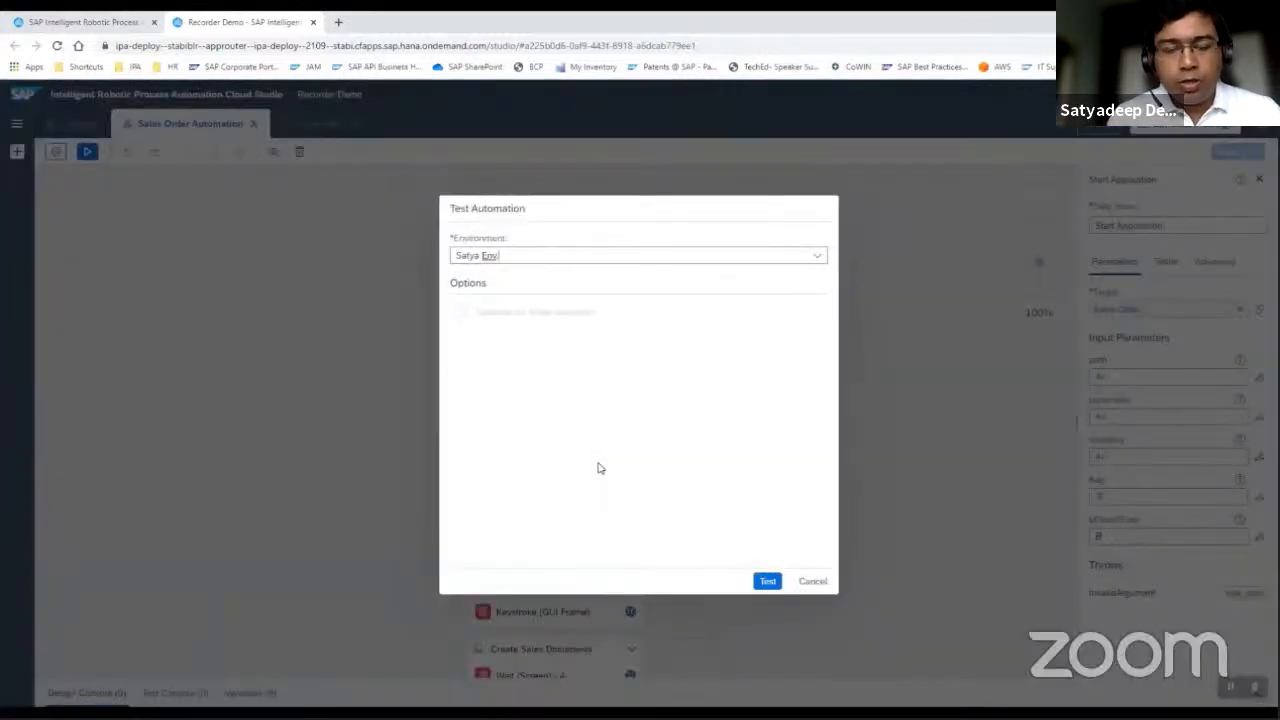
left_click(767, 581)
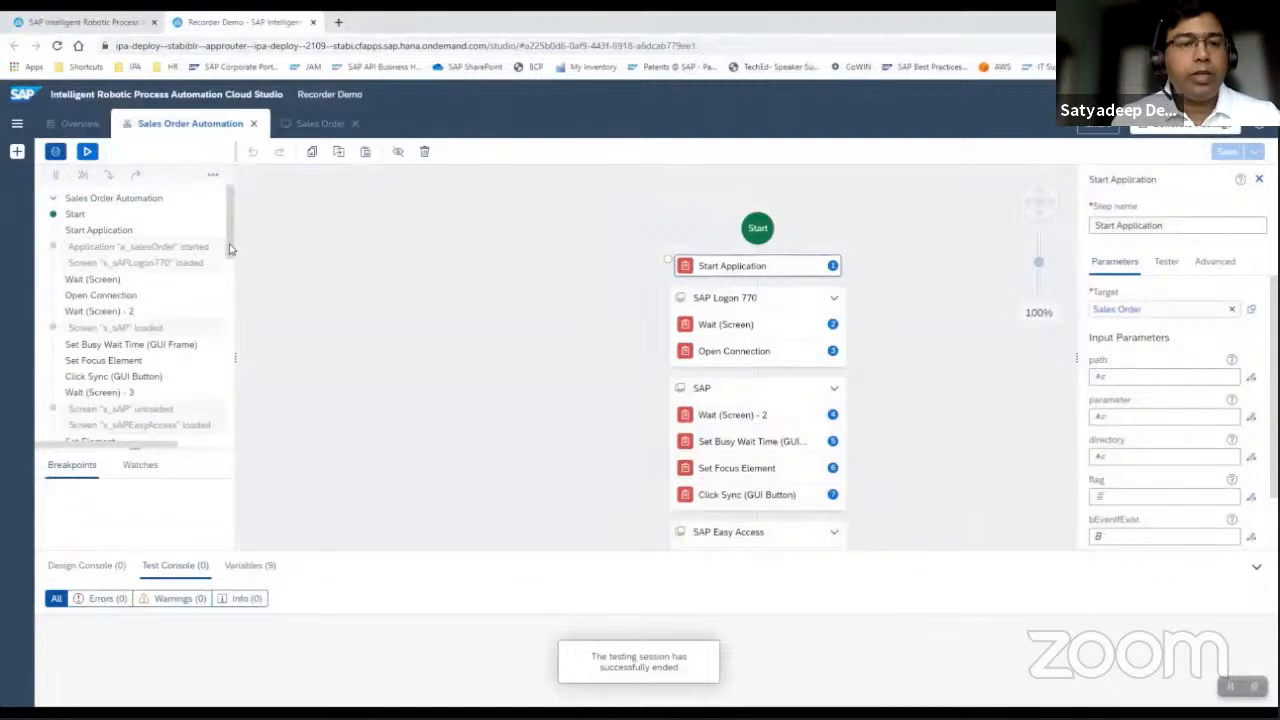
left_click_drag(229, 249, 237, 430)
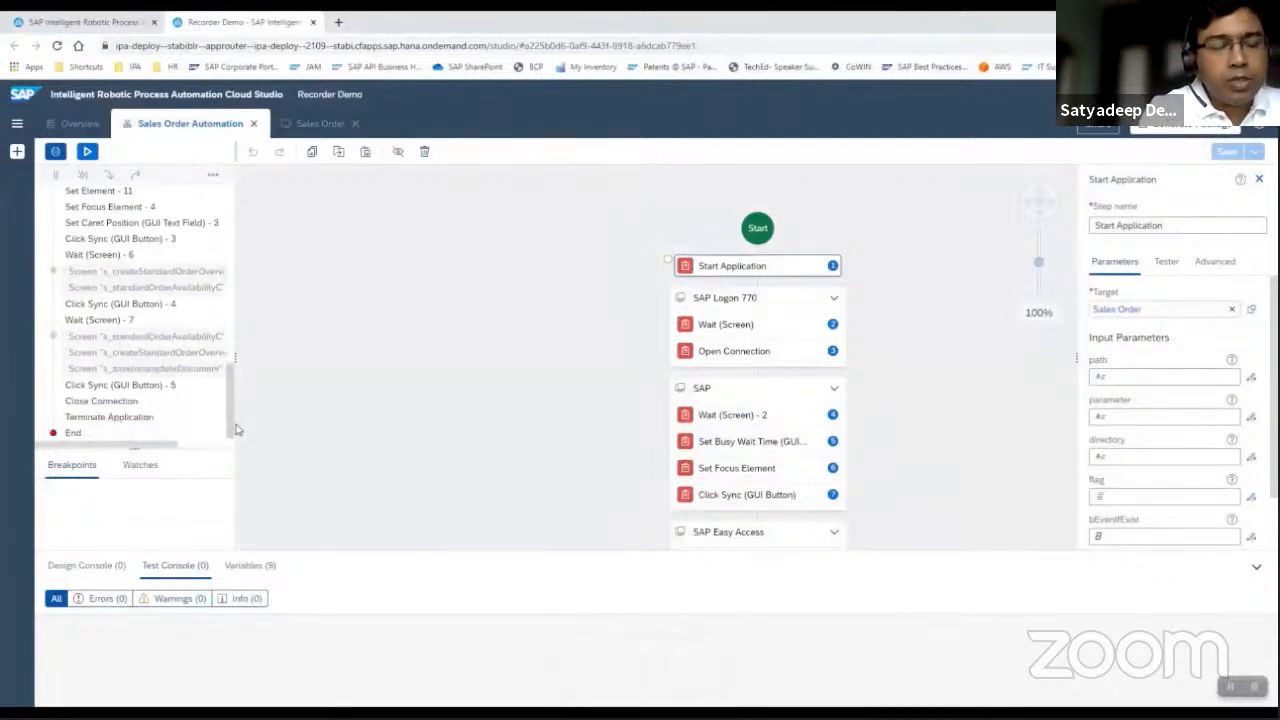
Return to the Sales Order application and declare the Material column field on Create Standard Order: Overview as a collection.
left_click(320, 123)
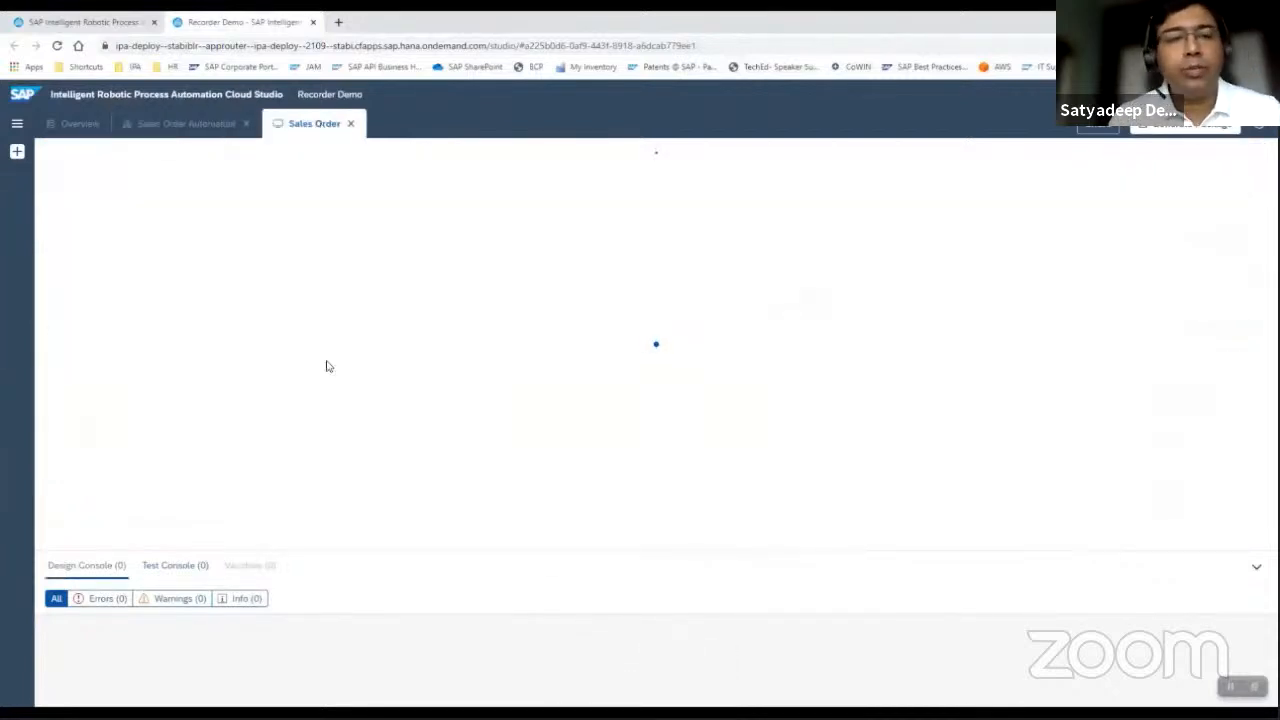
left_click(1256, 570)
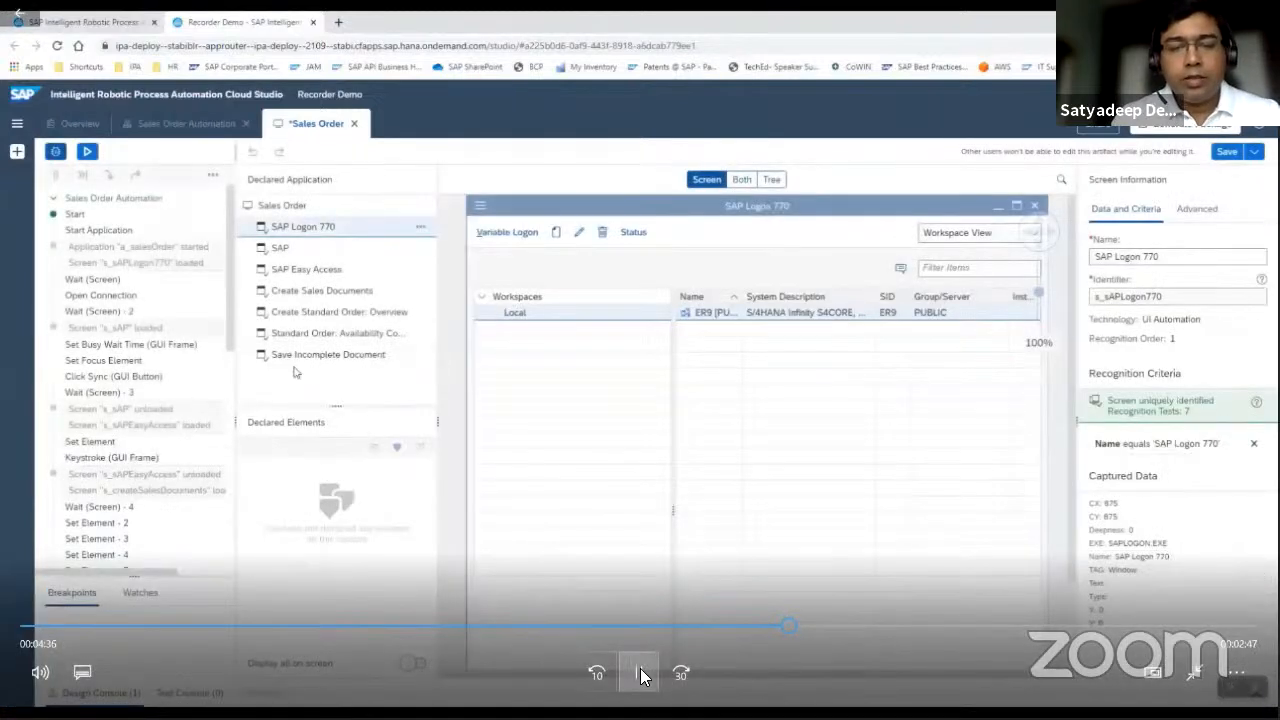
left_click(641, 677)
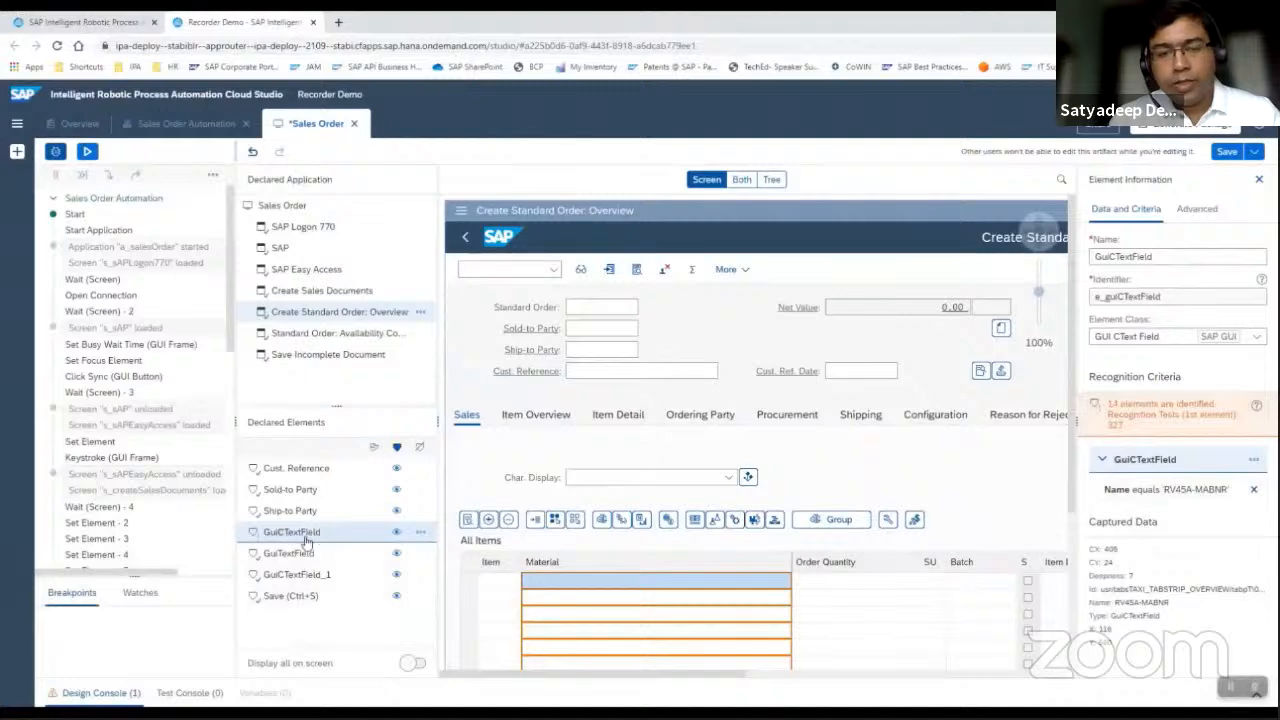
left_click(373, 448)
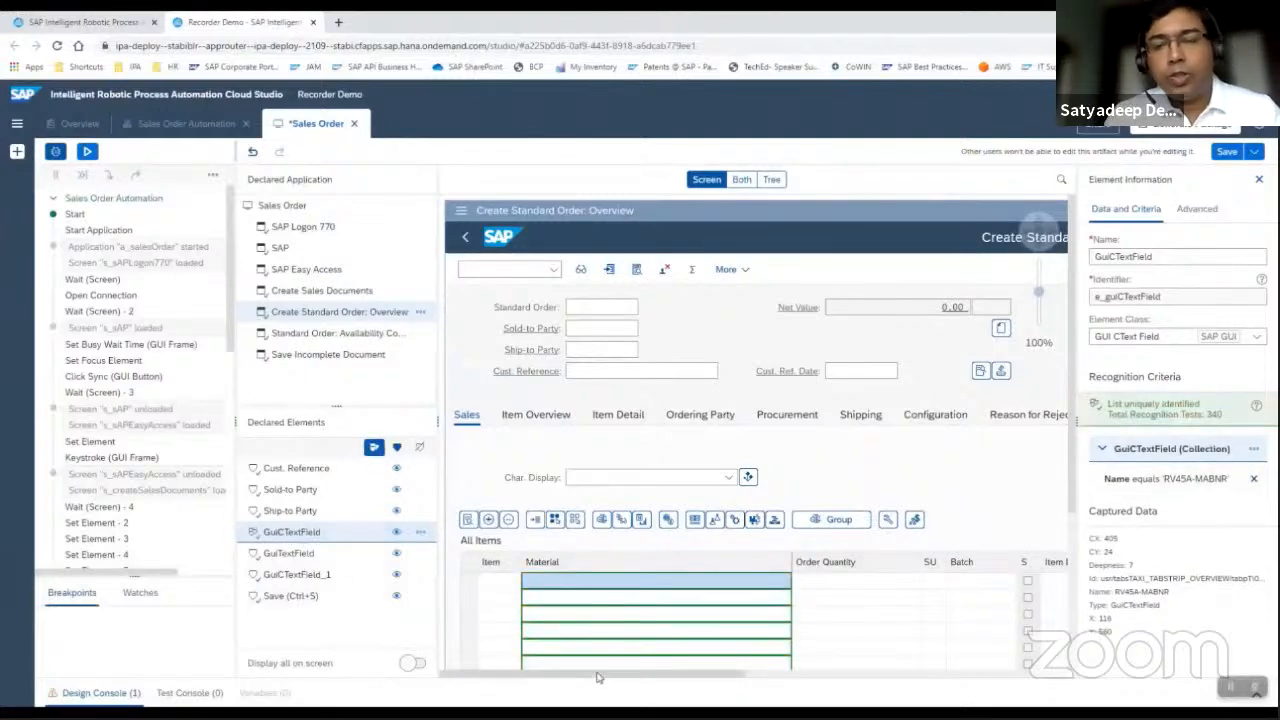
Replace the Order Quantity field's Id criterion with Name equals RV45A-KWMENG and declare the field as a collection.
left_click(290, 555)
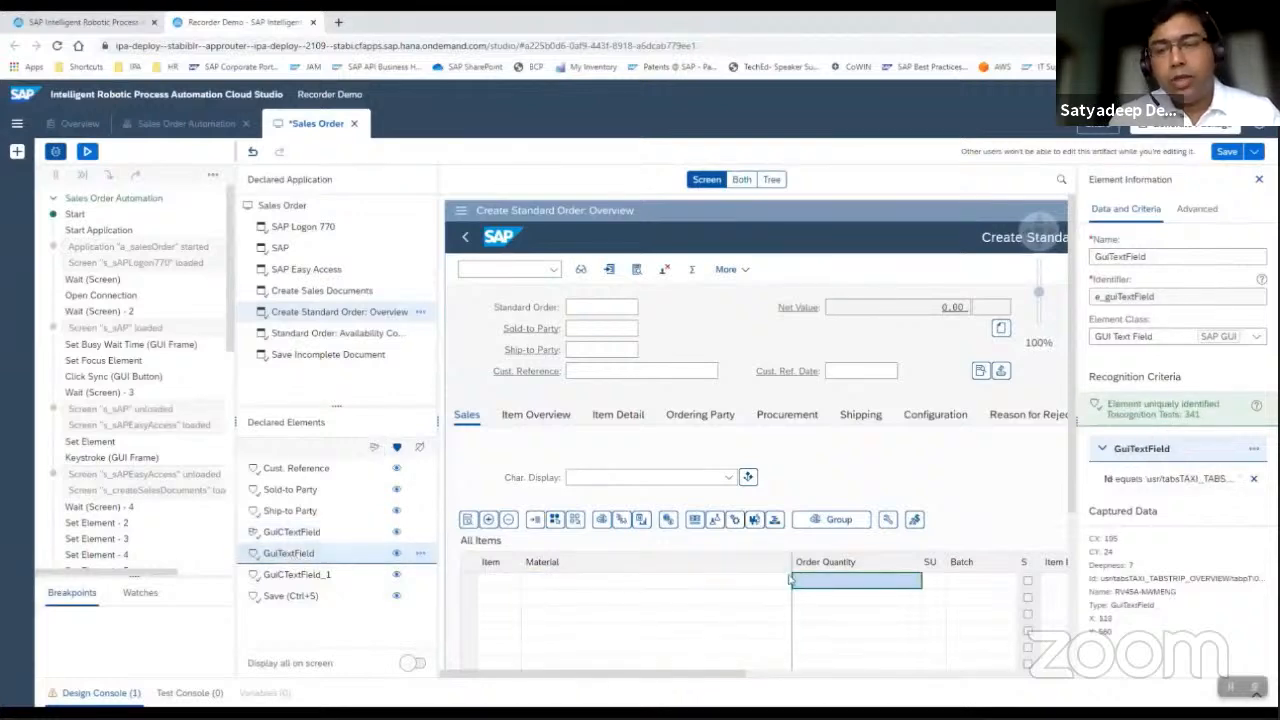
left_click(1253, 479)
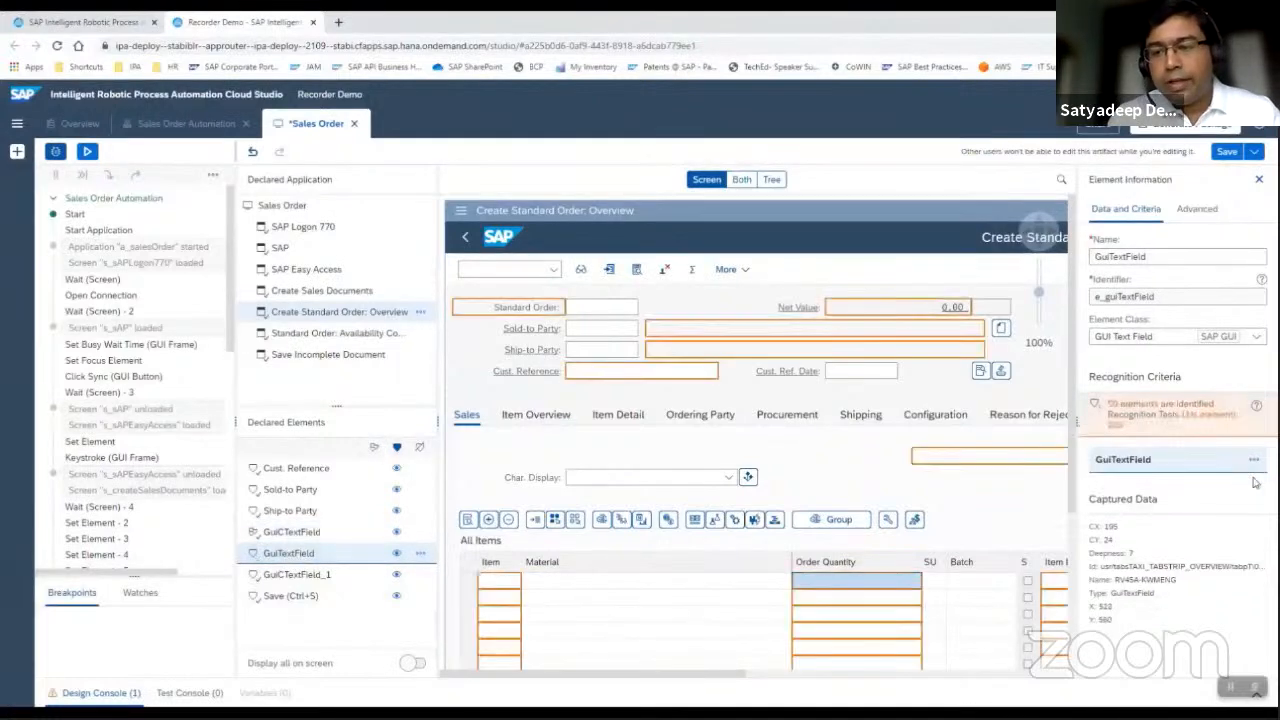
left_click(1122, 582)
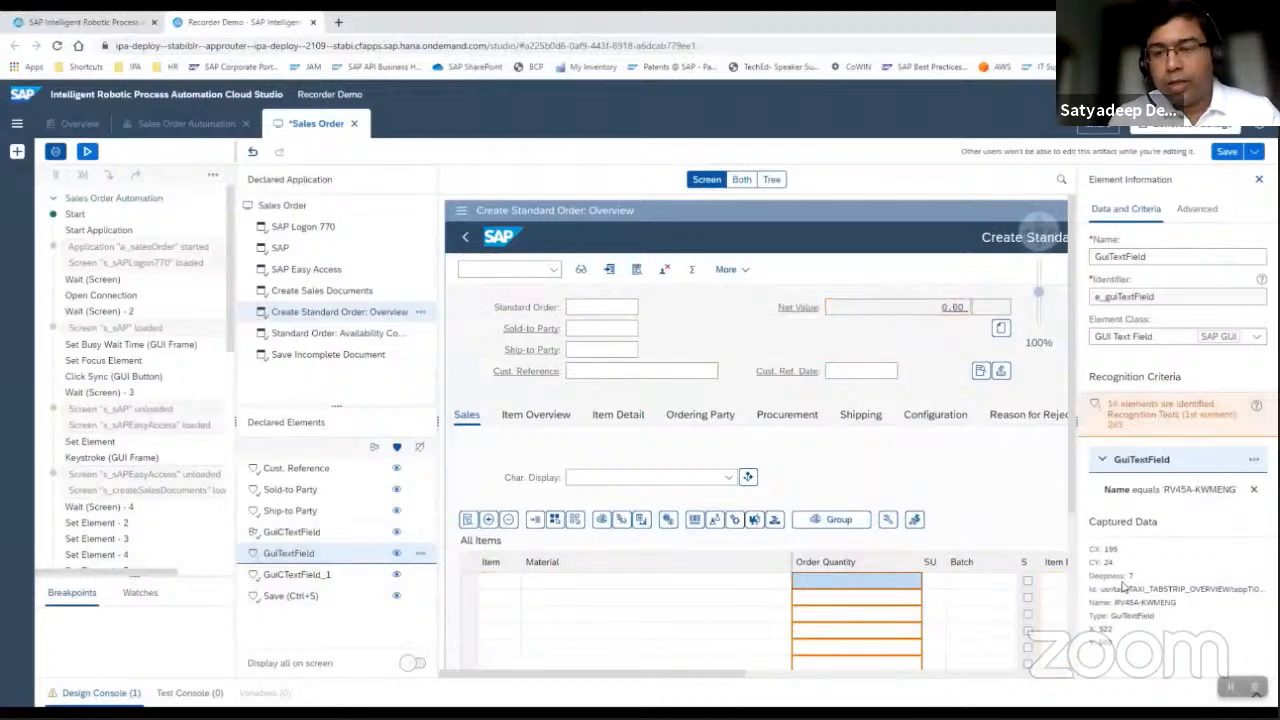
left_click(373, 447)
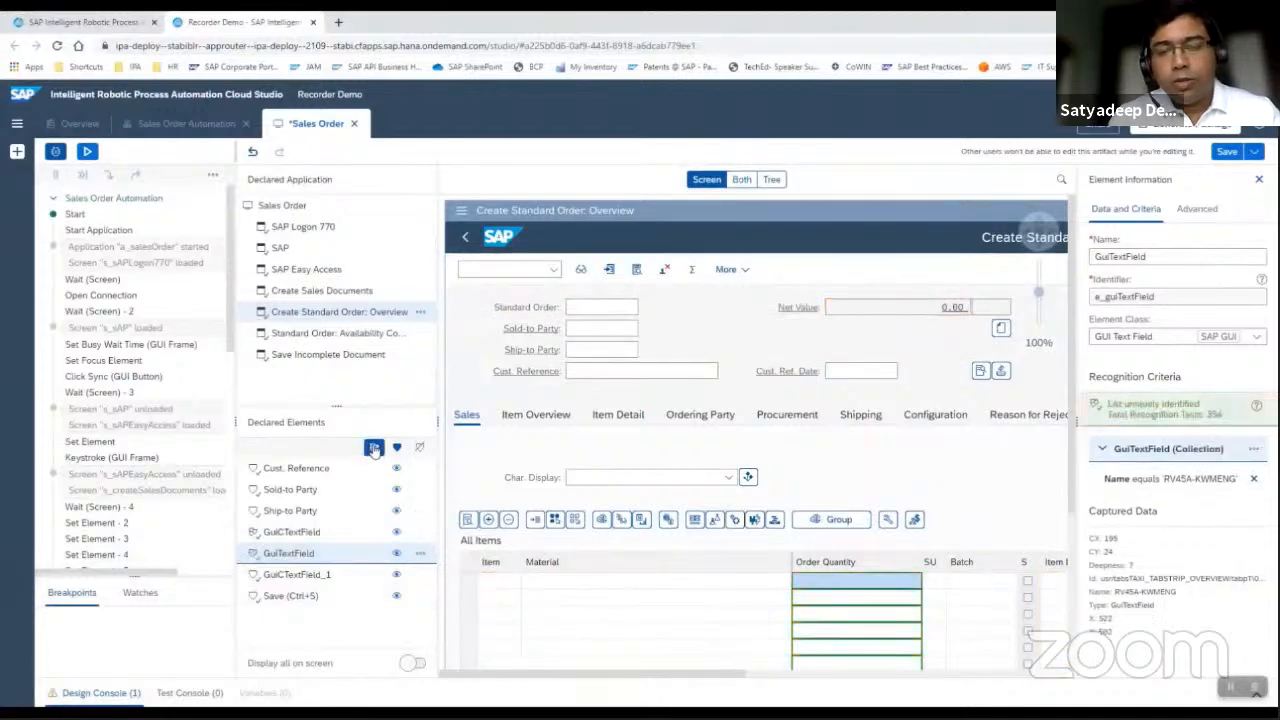
Replace the SU field's Id criterion with Name equals VBAP-VRKME and declare the field as a collection.
left_click(323, 575)
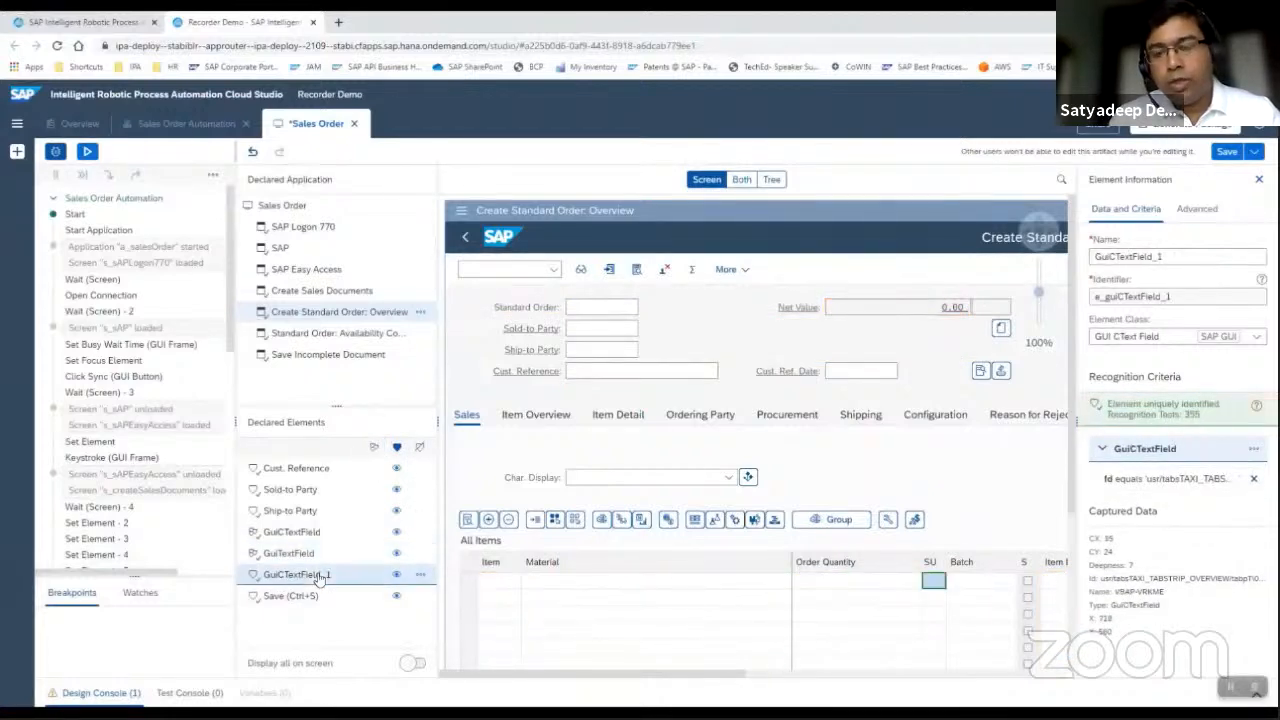
left_click(1254, 478)
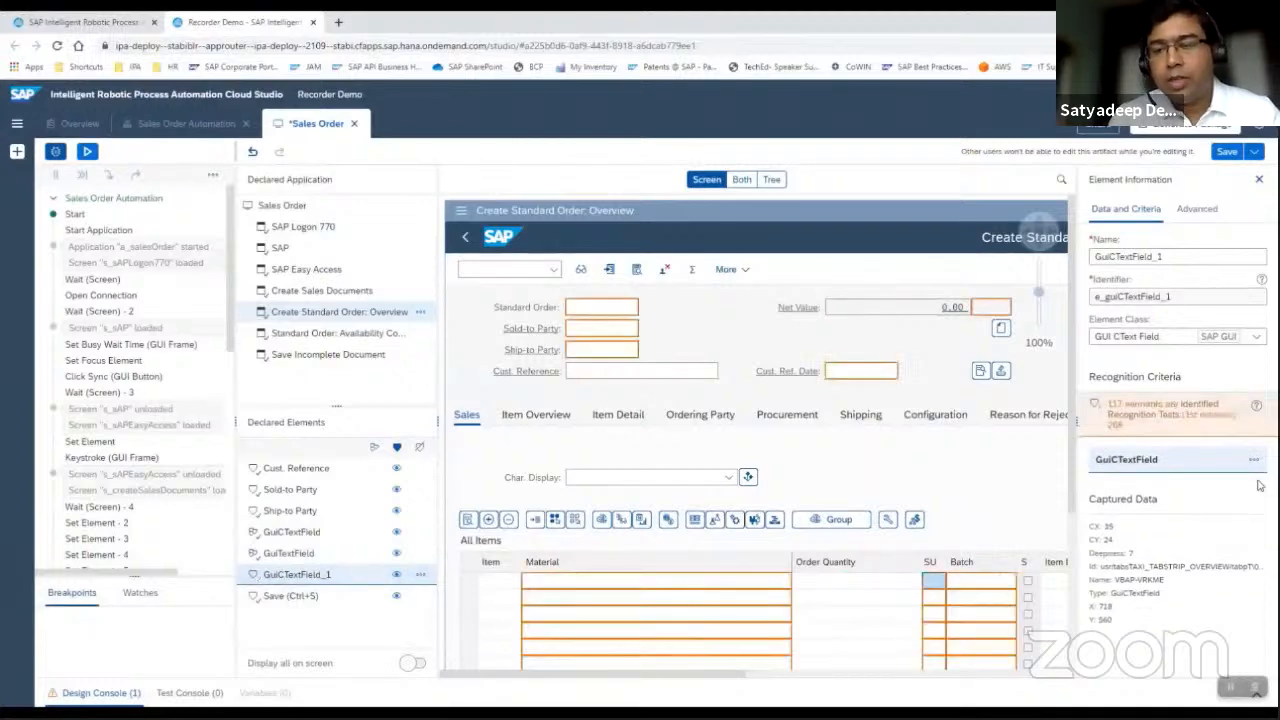
left_click(1124, 580)
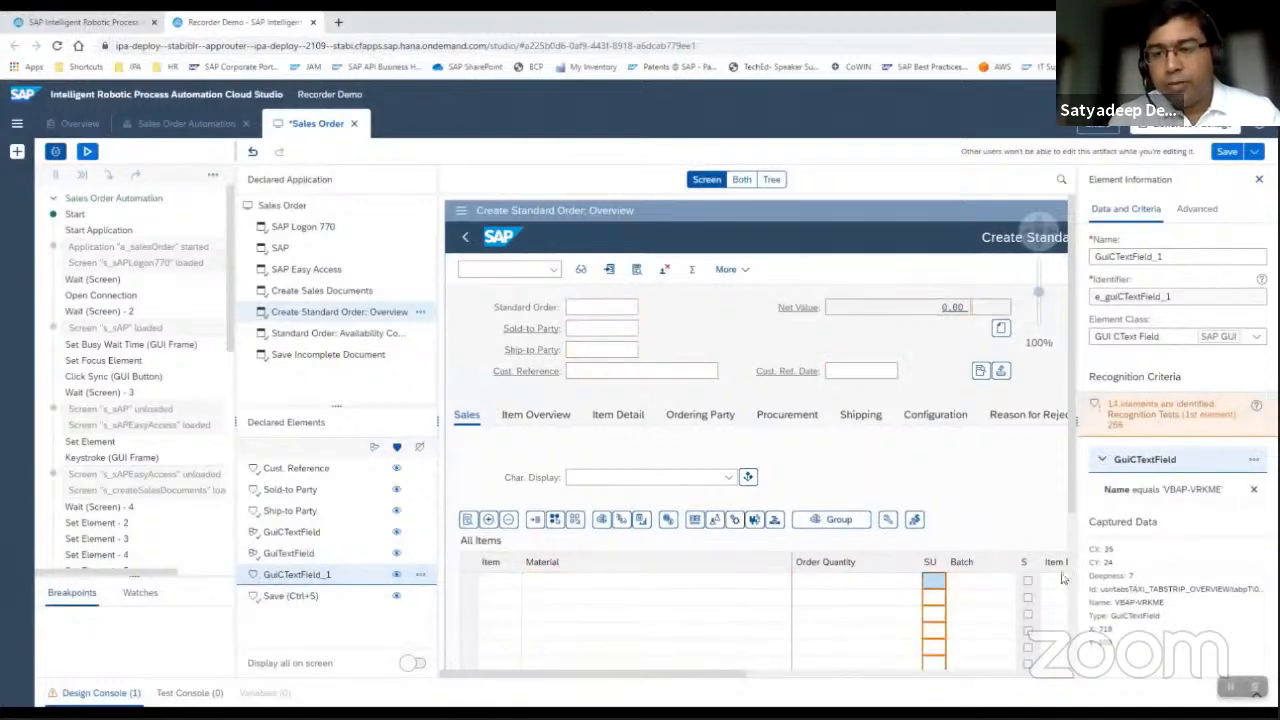
left_click(374, 448)
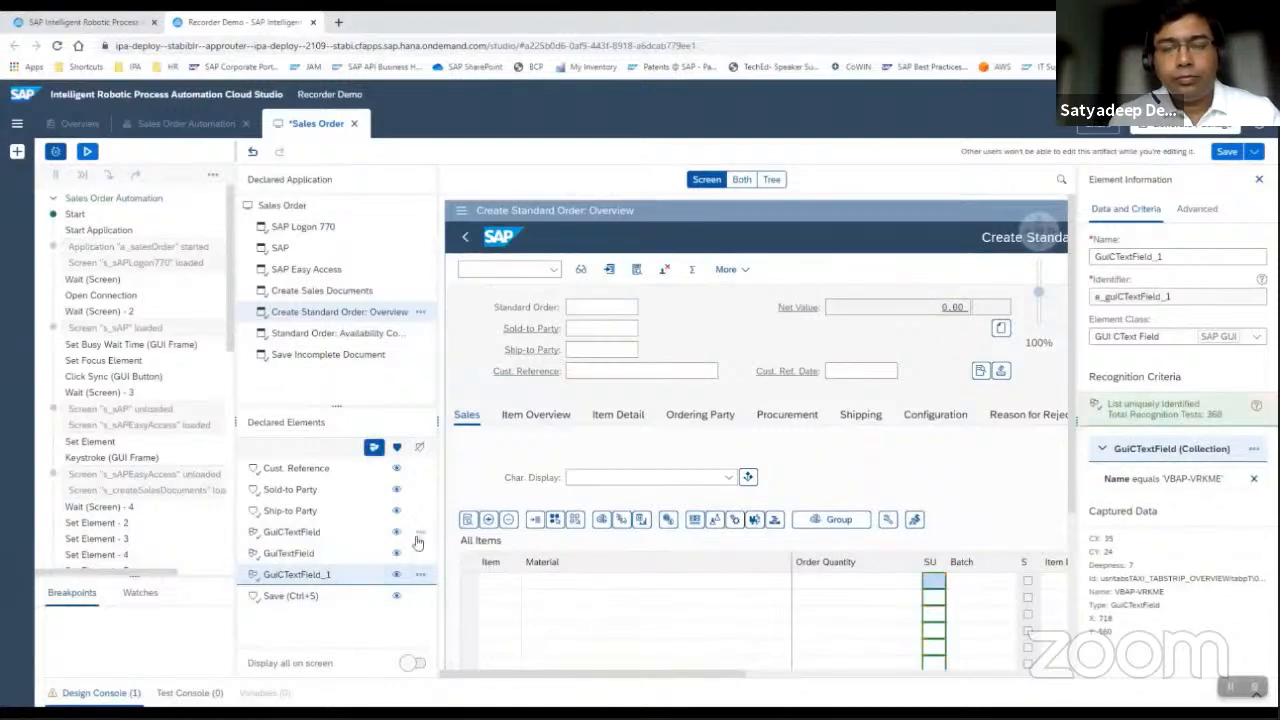
Check the collection recognition of the Material, Order Quantity and SU elements on the order overview screen.
left_click(316, 541)
left_click(300, 554)
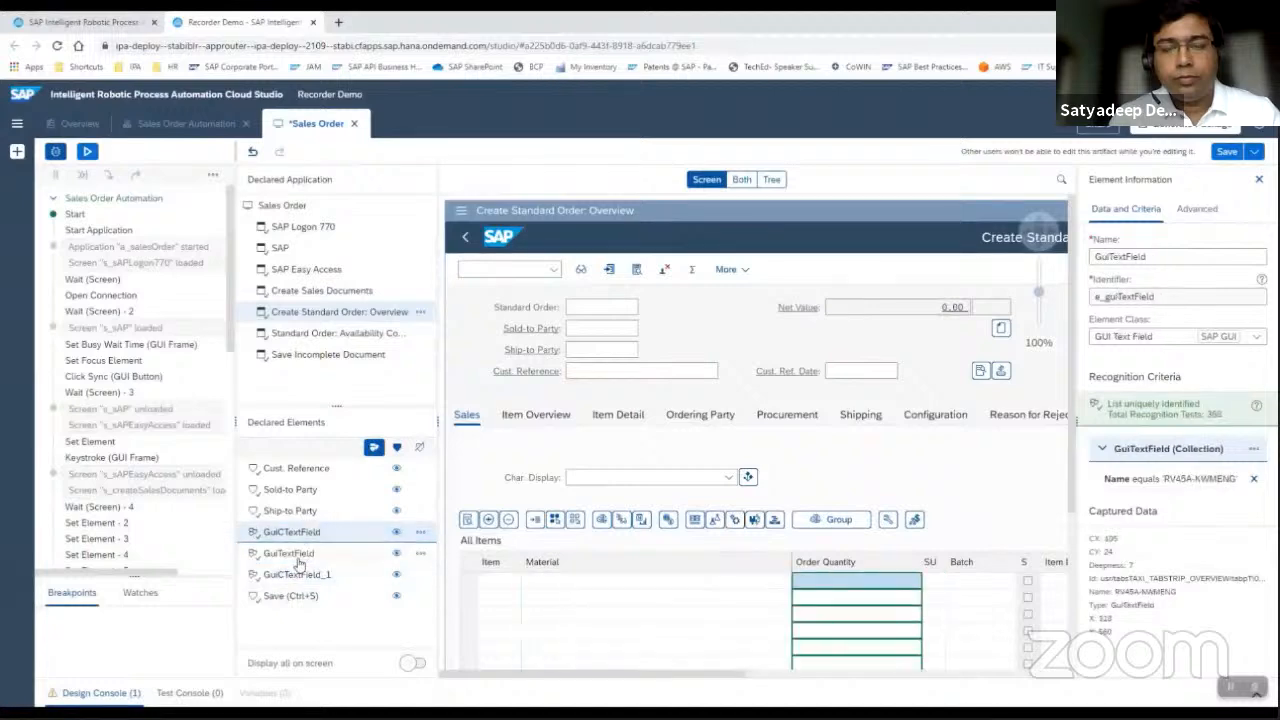
left_click(306, 578)
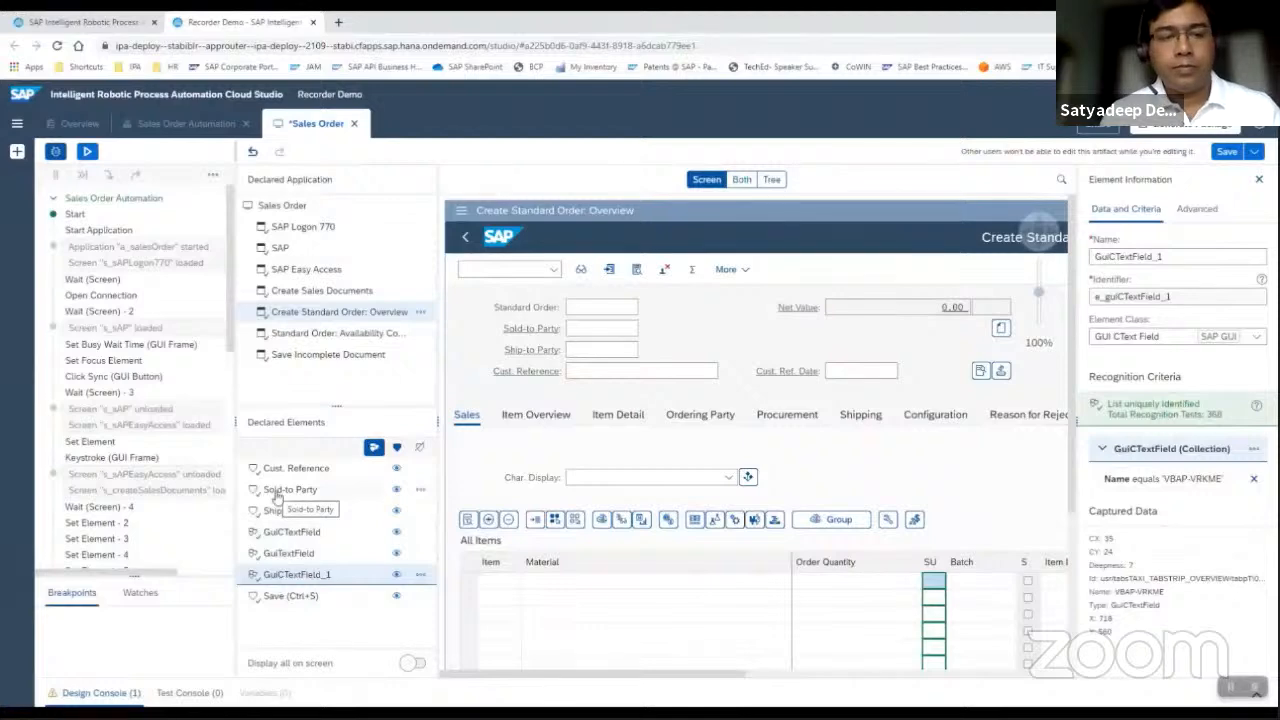
Return to the Sales Order Automation and clear its test timeline.
left_click(190, 125)
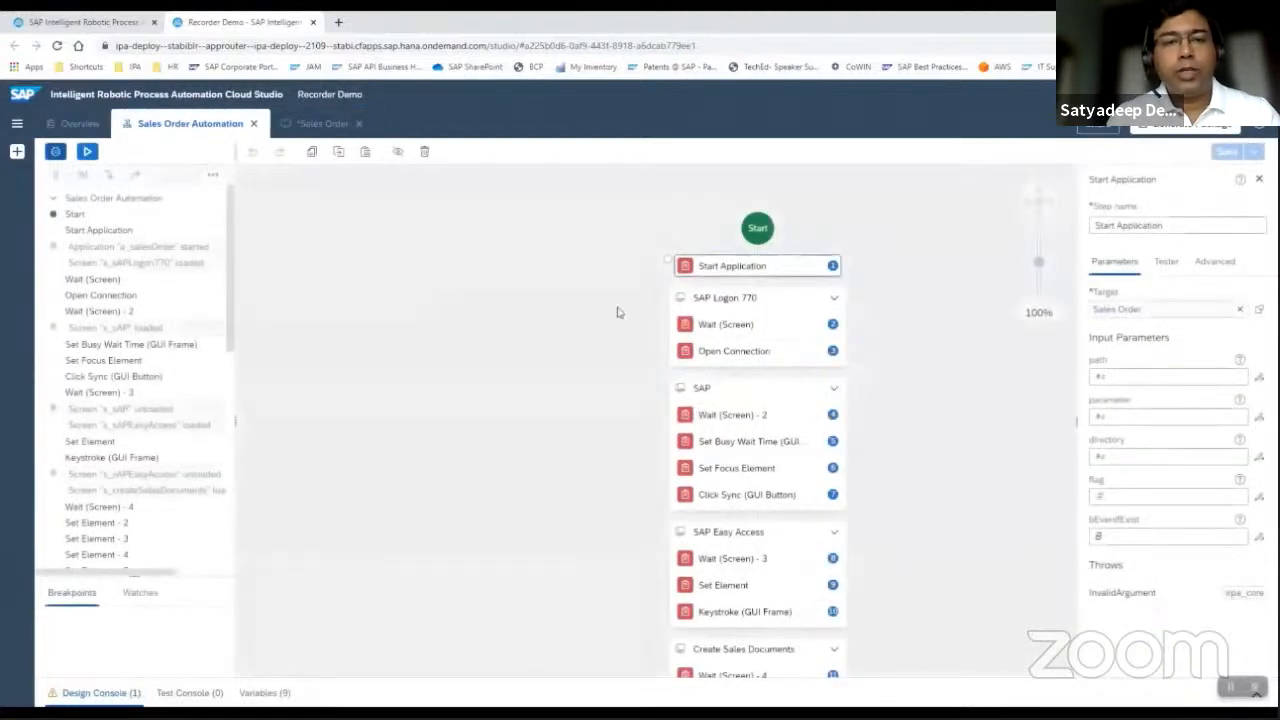
left_click(213, 174)
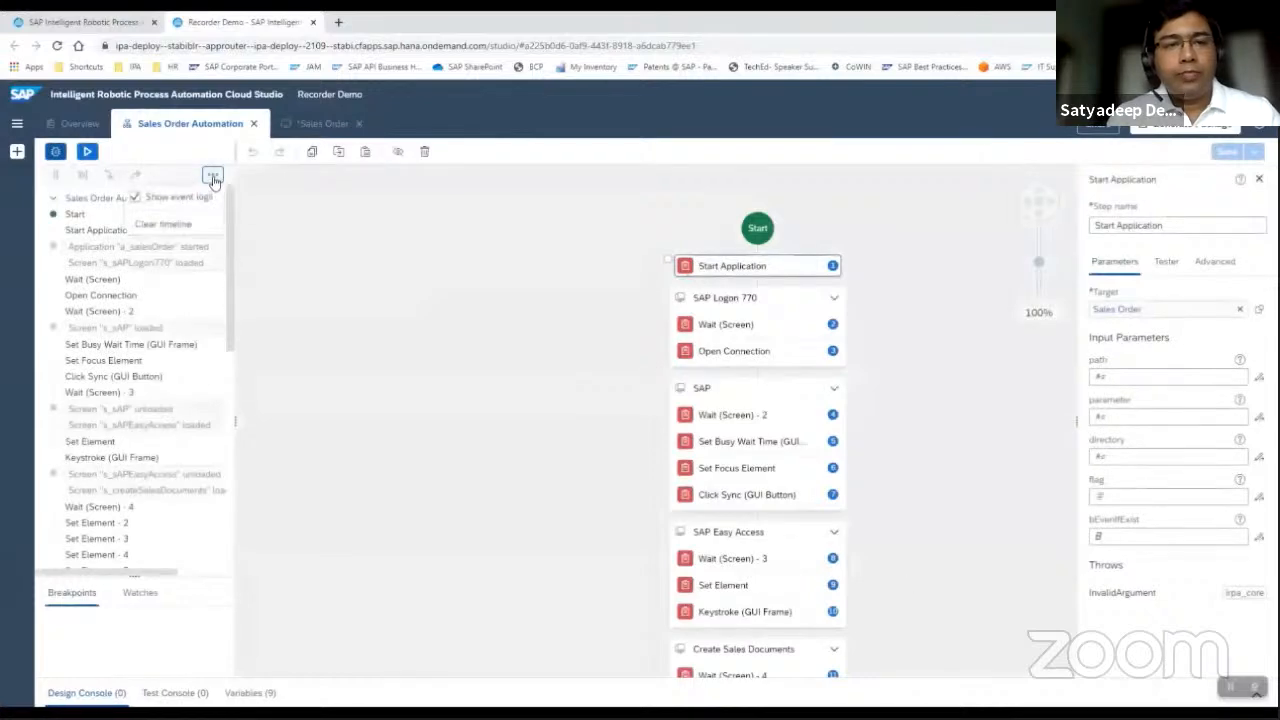
left_click(182, 226)
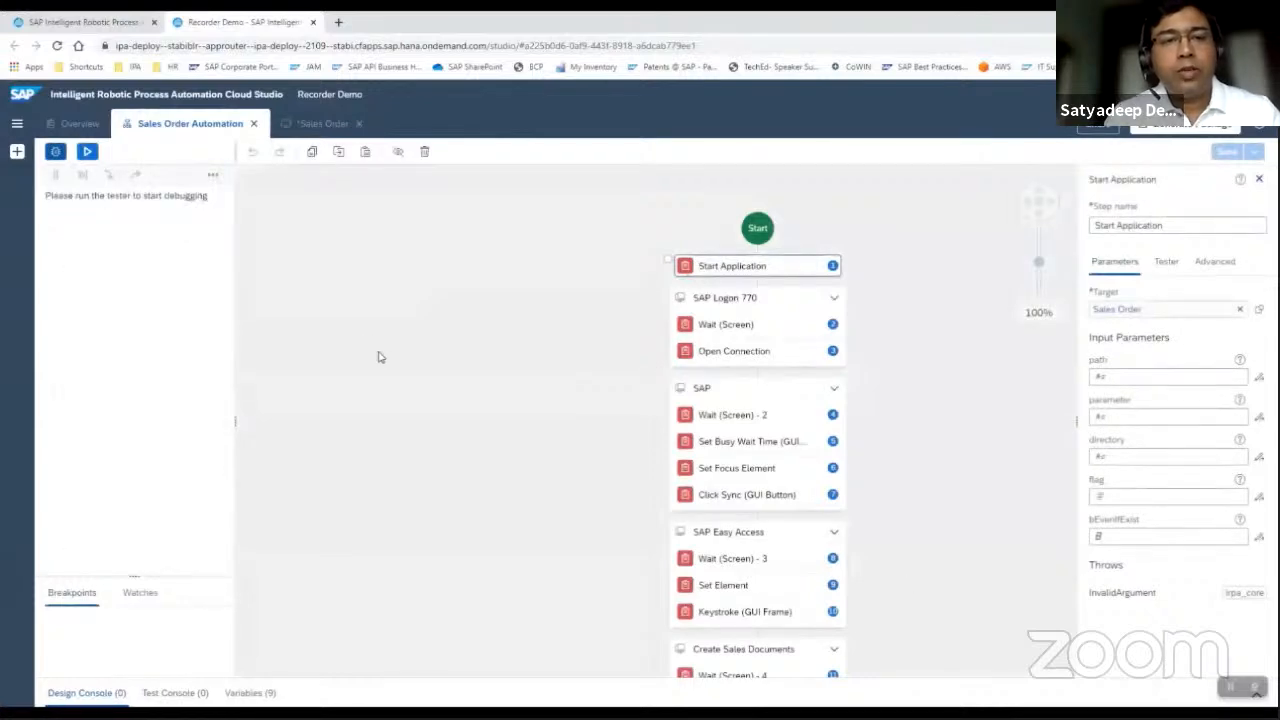
Switch to the SalesOrder workbook in Excel and examine its header and item sheets.
key("alt+Tab")
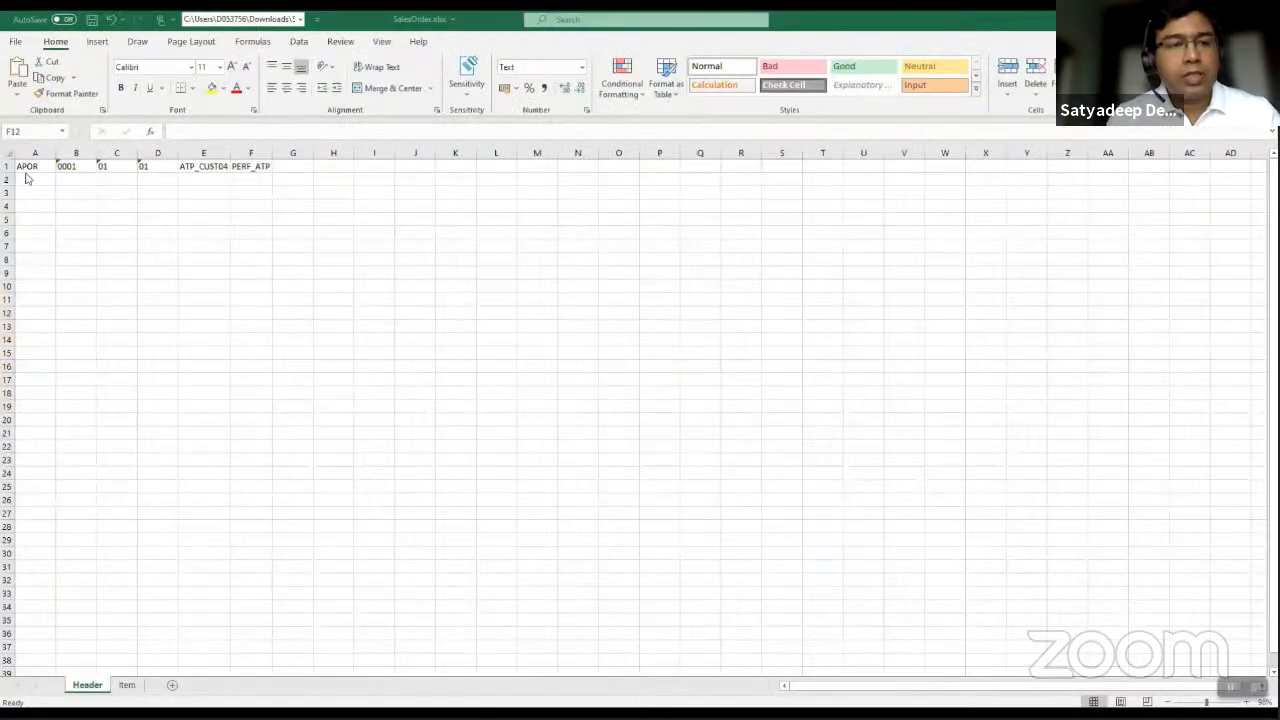
left_click(127, 685)
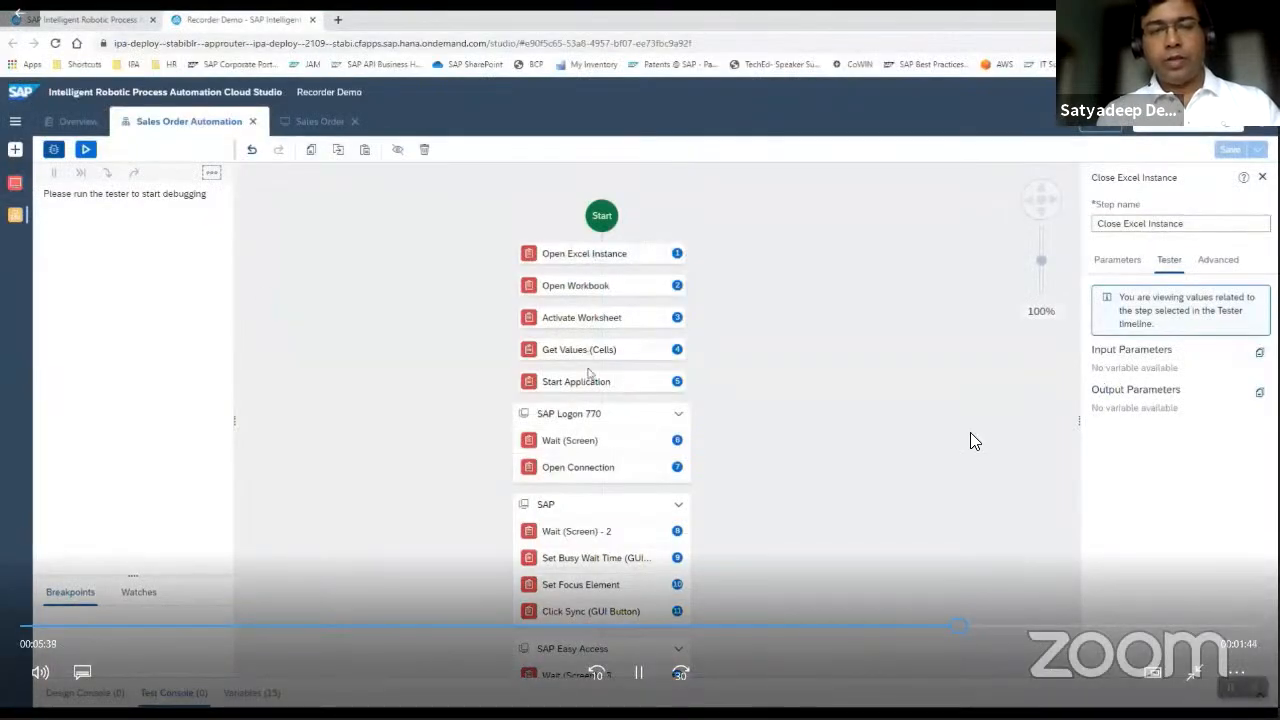
left_click(644, 674)
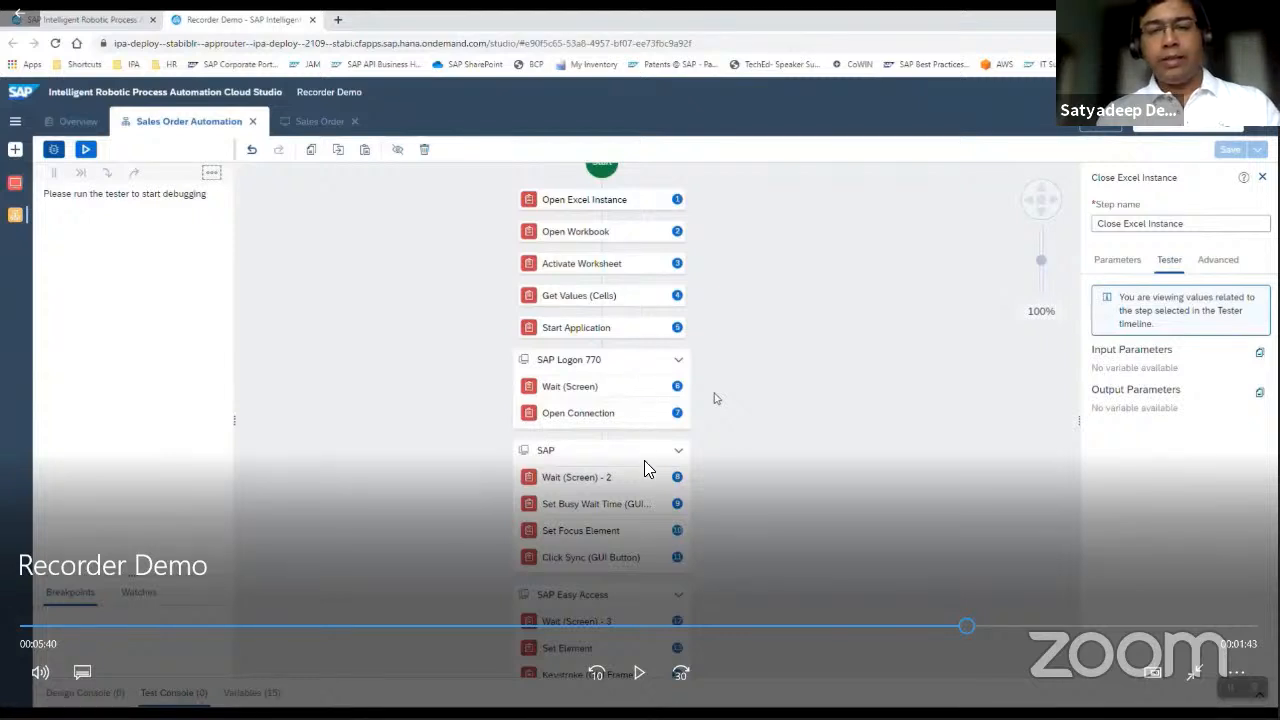
left_click(642, 570)
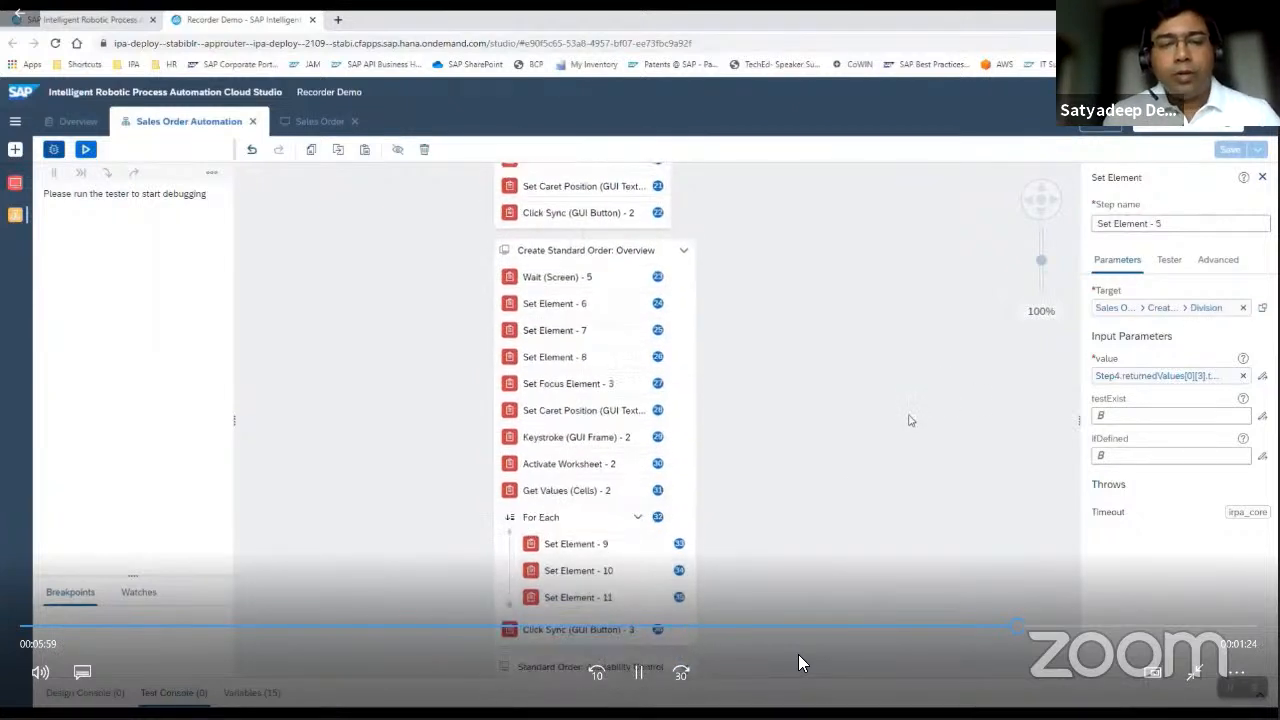
left_click(640, 673)
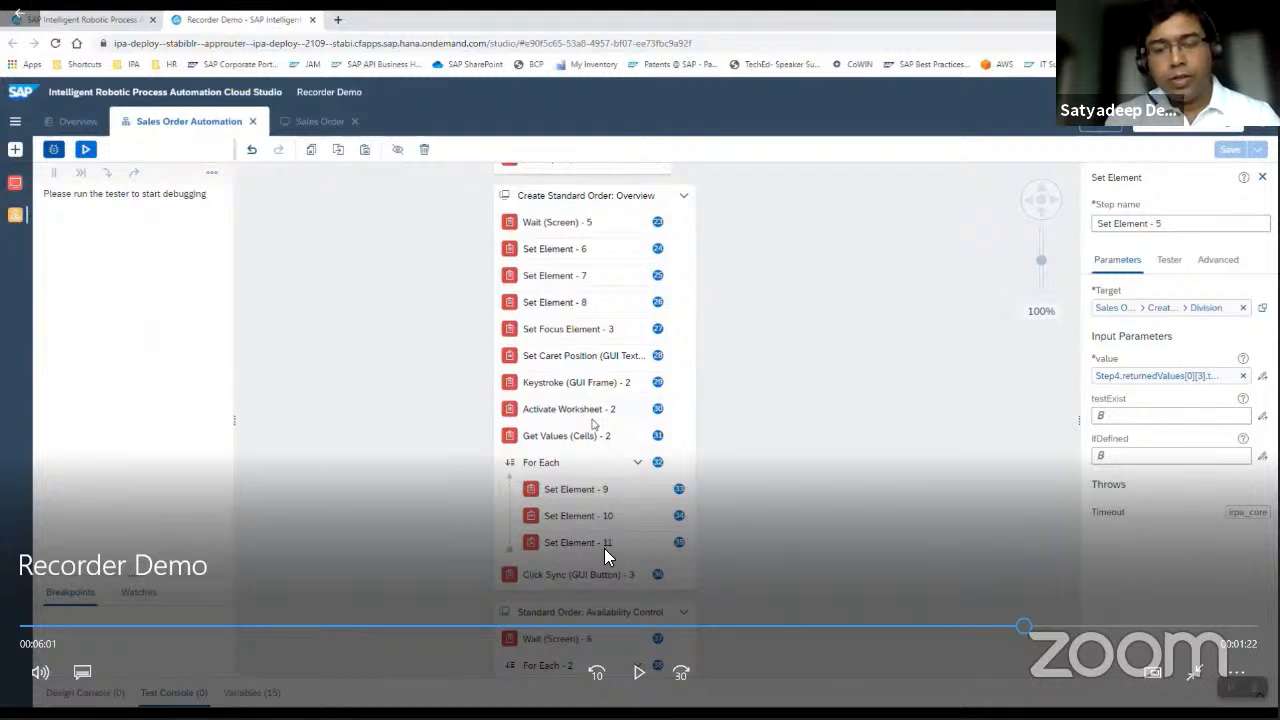
Run a test of the Sales Order Automation in the preselected environment.
left_click(639, 672)
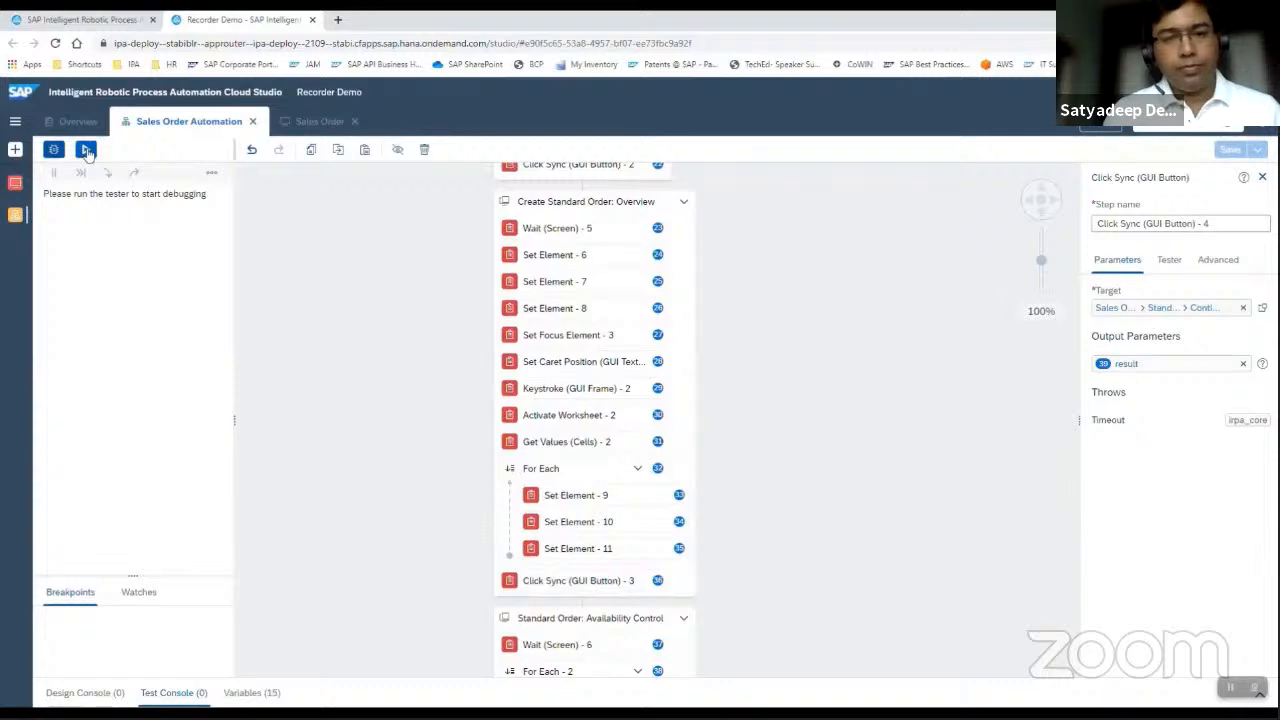
left_click(86, 150)
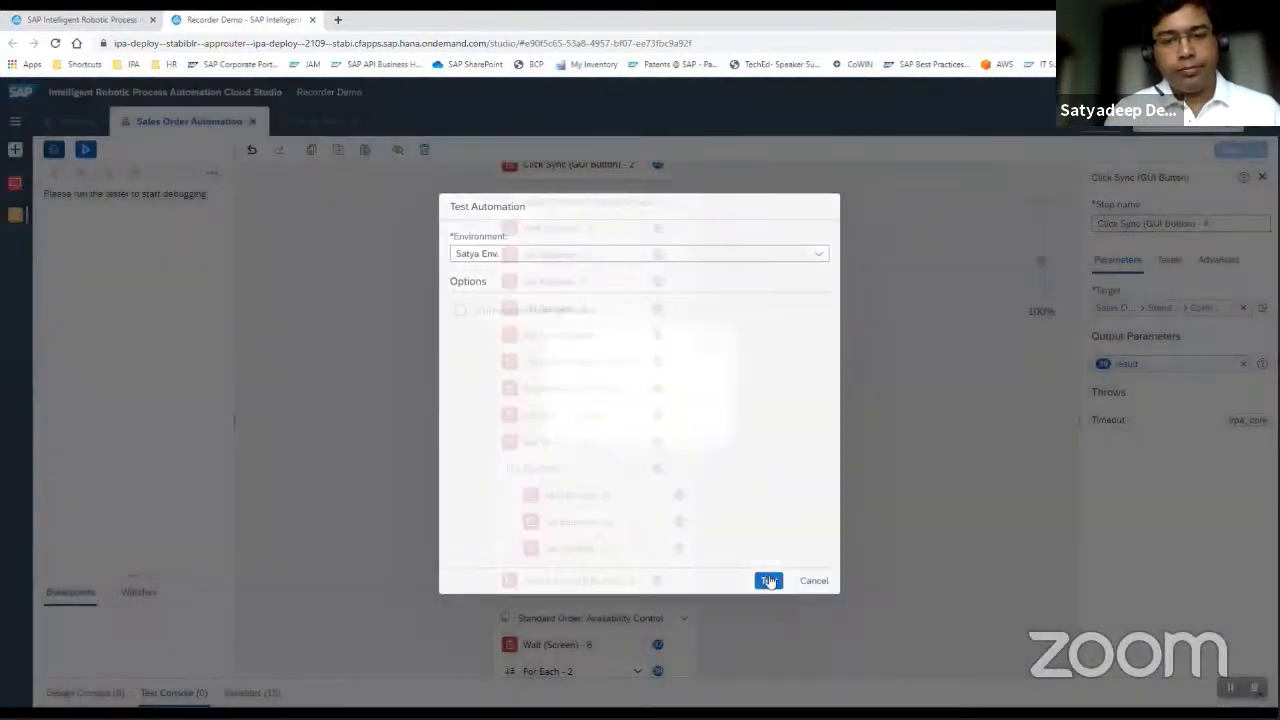
left_click(768, 581)
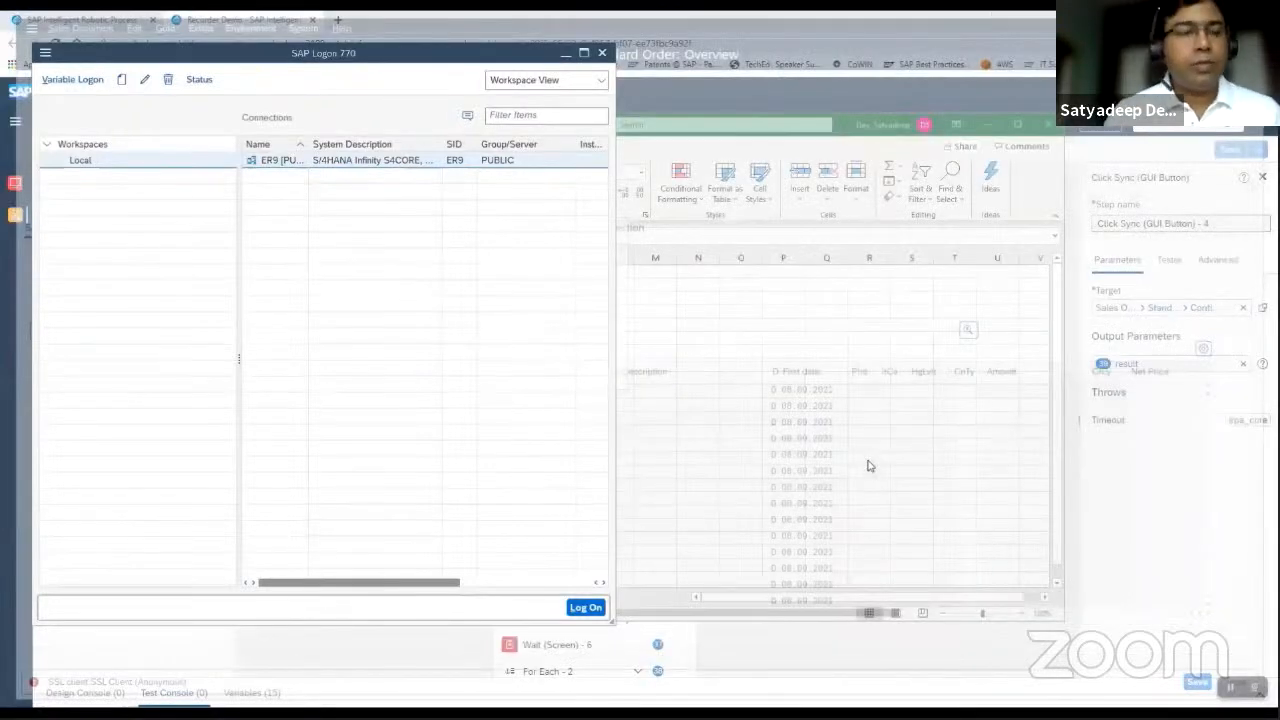
Review the test timeline through to its end, including the input values of Set Element - 9, 10 and 11 in the first For Each iteration.
scroll(230, 313, "down", 3)
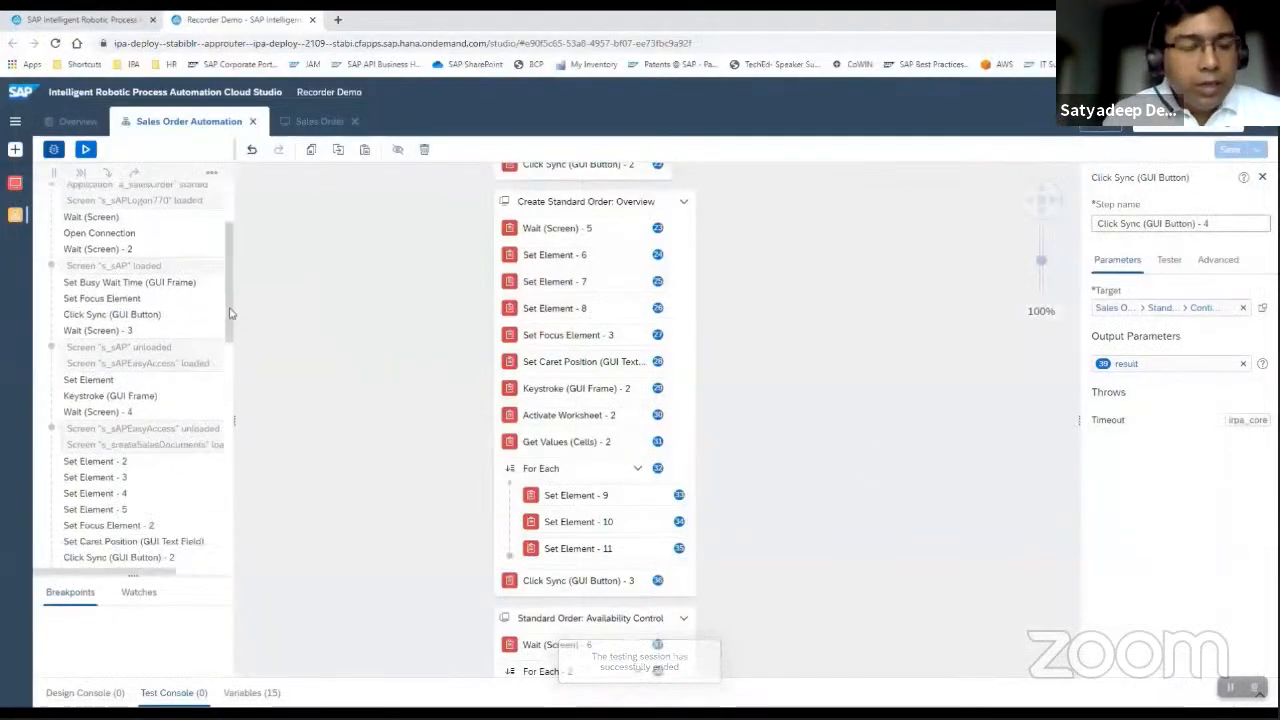
scroll(237, 423, "down", 10)
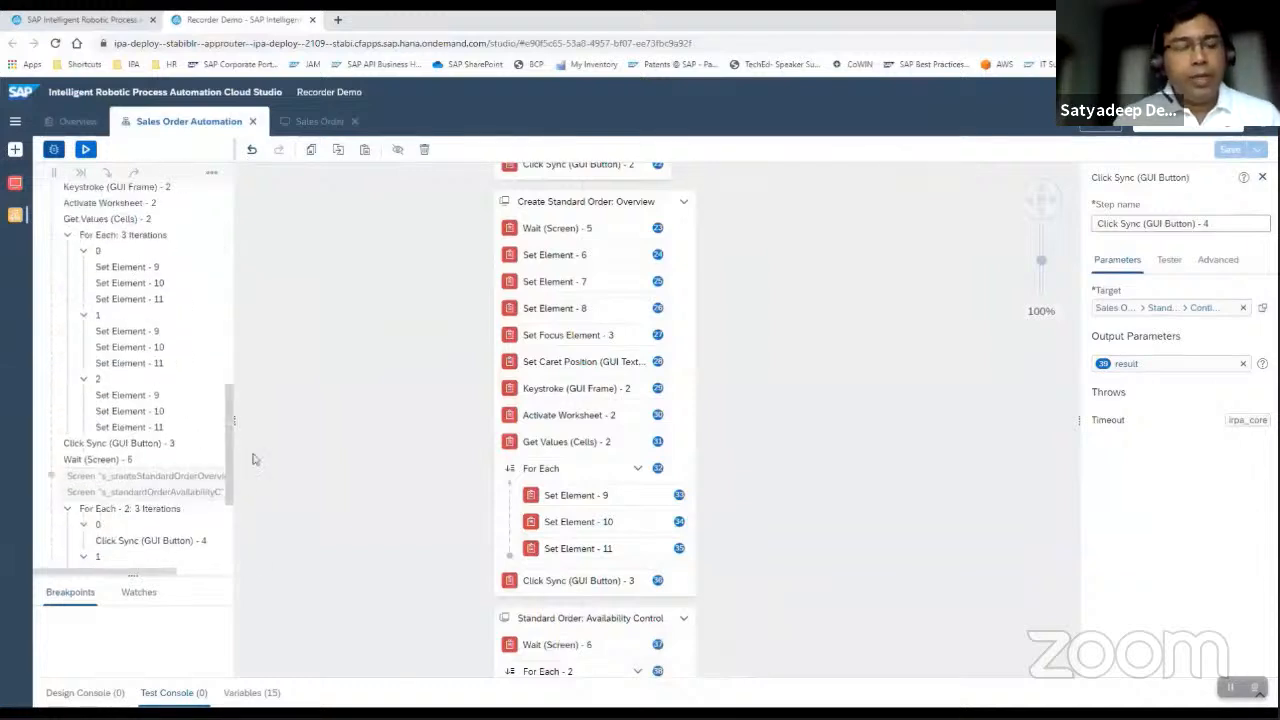
scroll(253, 459, "up", 3)
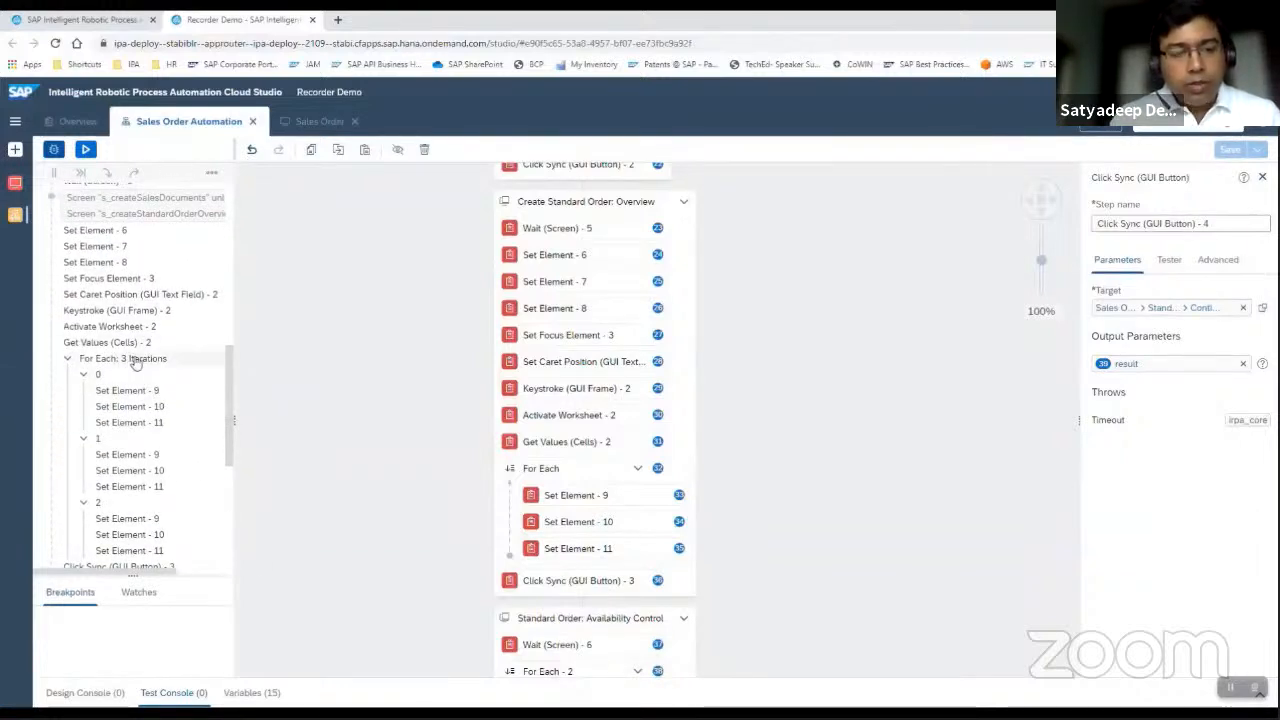
left_click(141, 392)
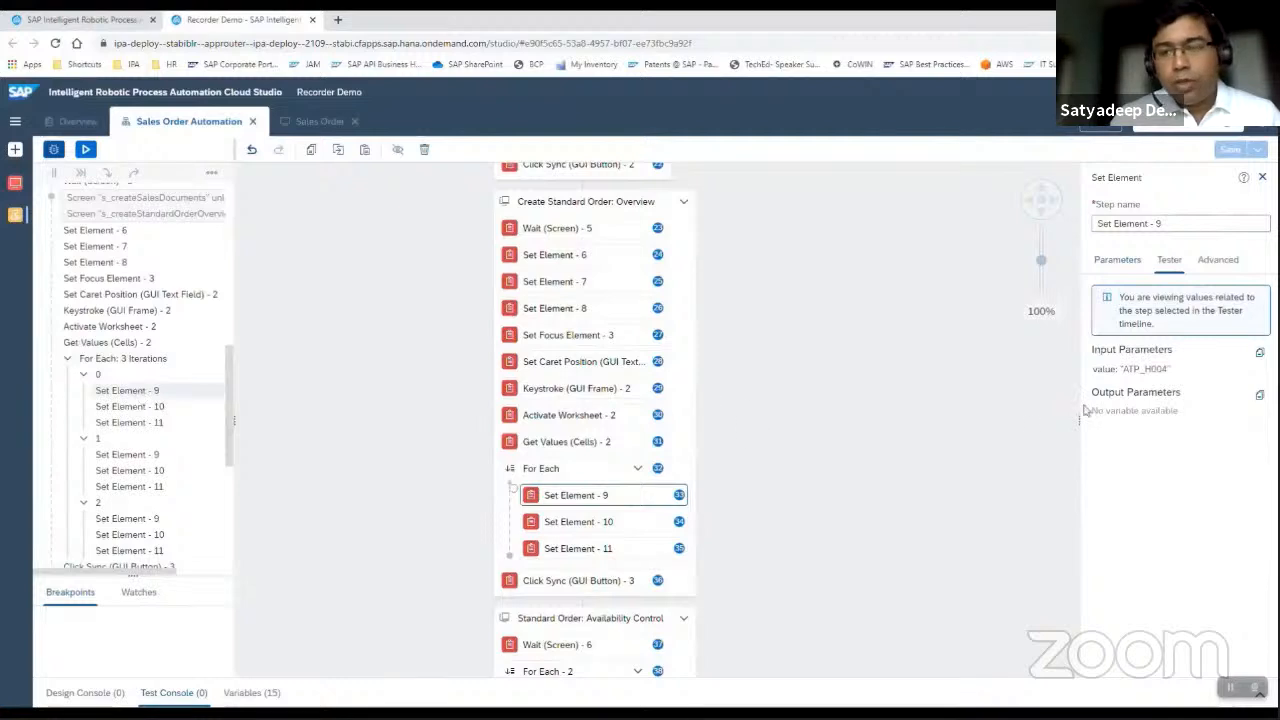
left_click(162, 407)
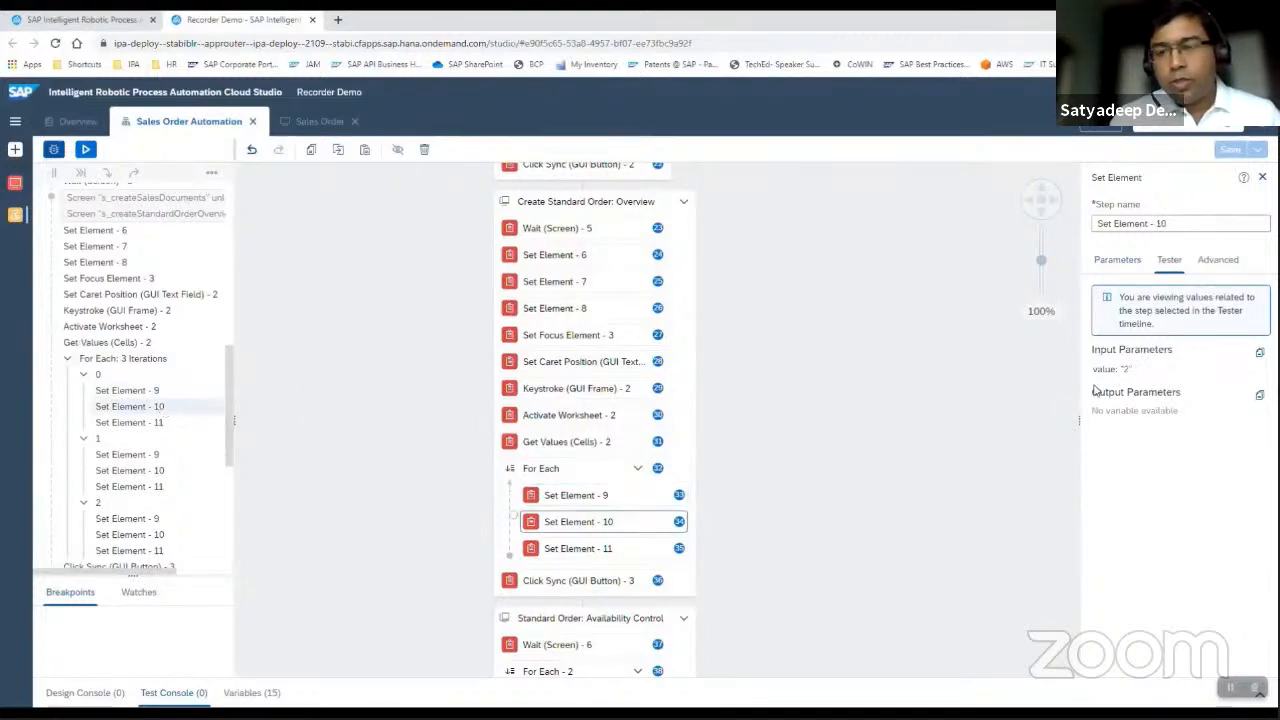
left_click(162, 424)
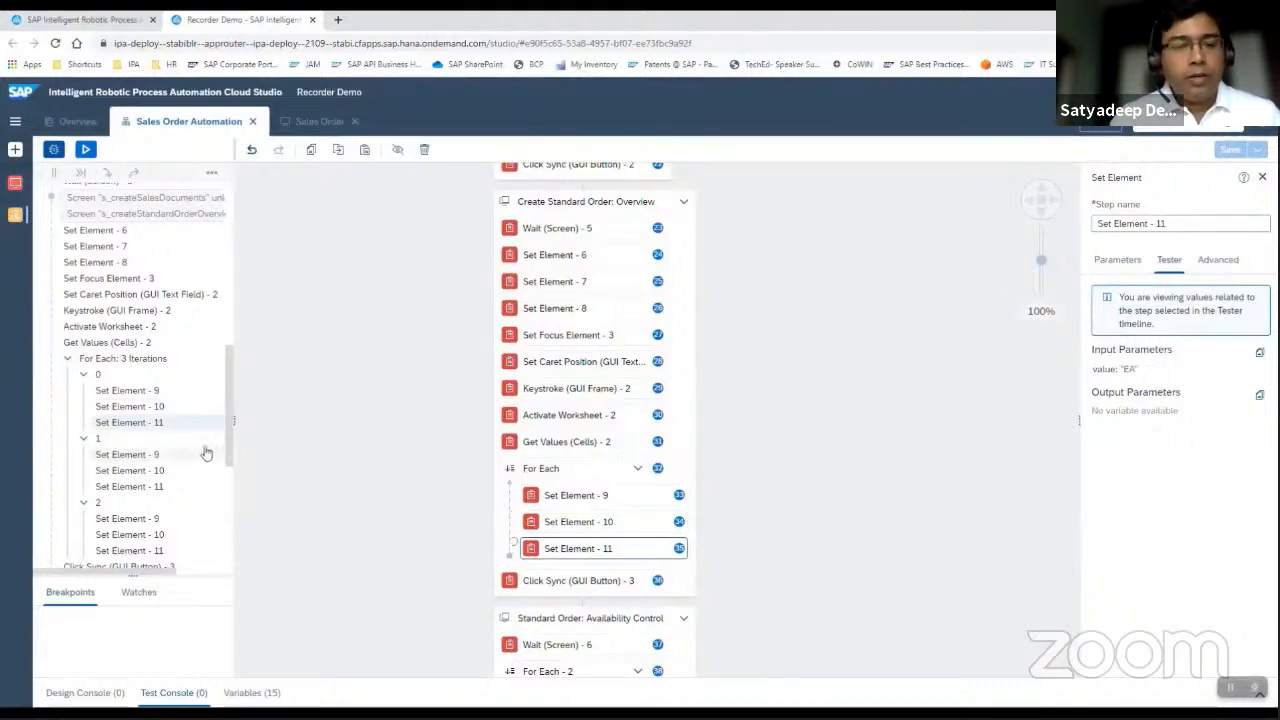
left_click_drag(228, 446, 228, 492)
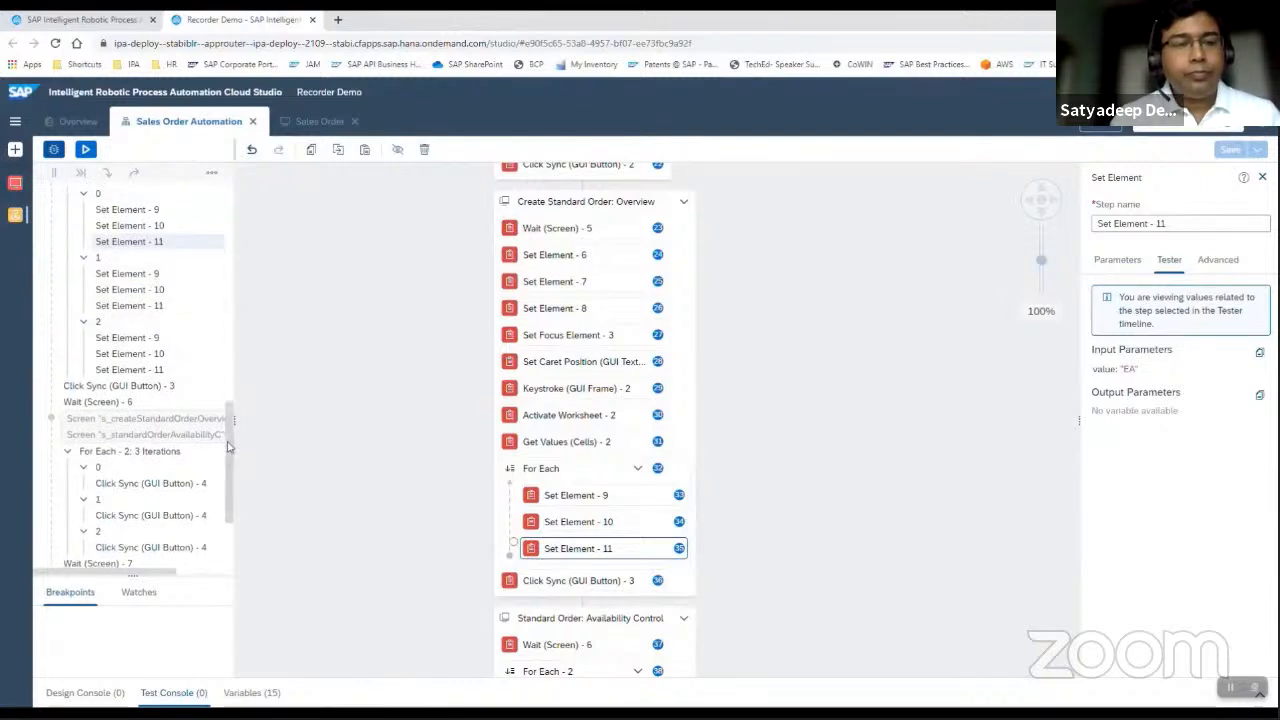
scroll(229, 450, "down", 3)
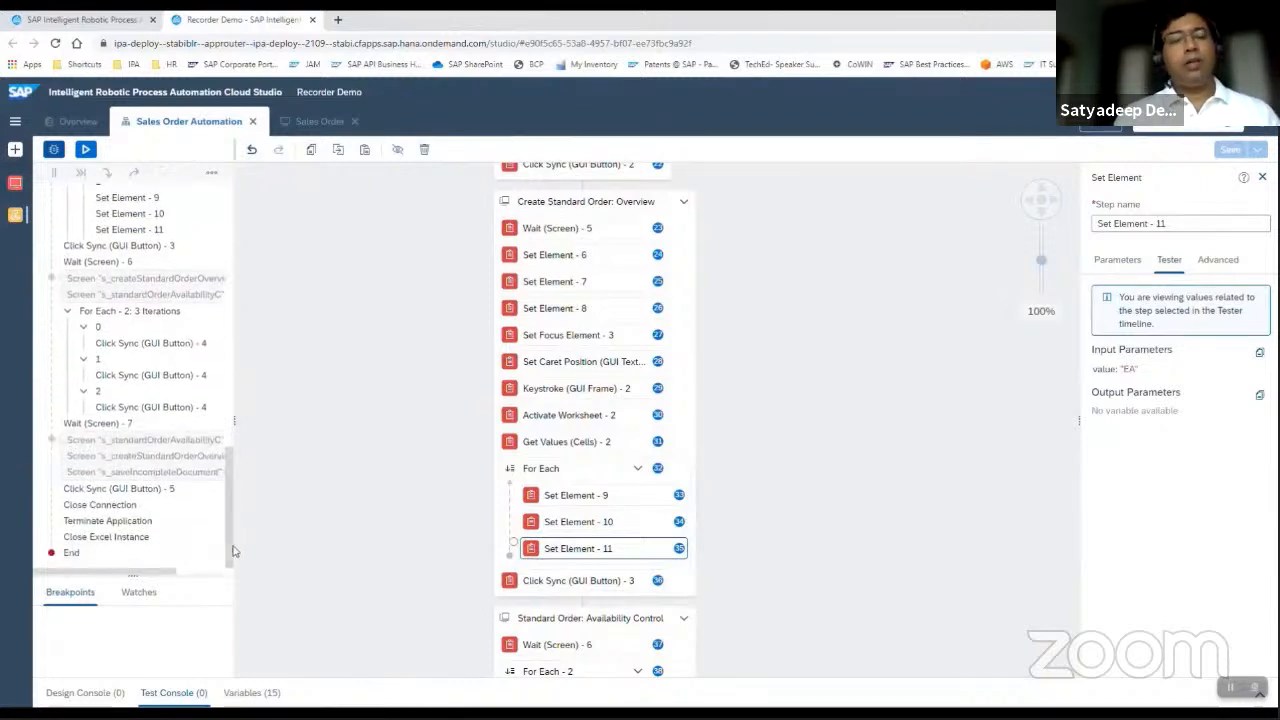